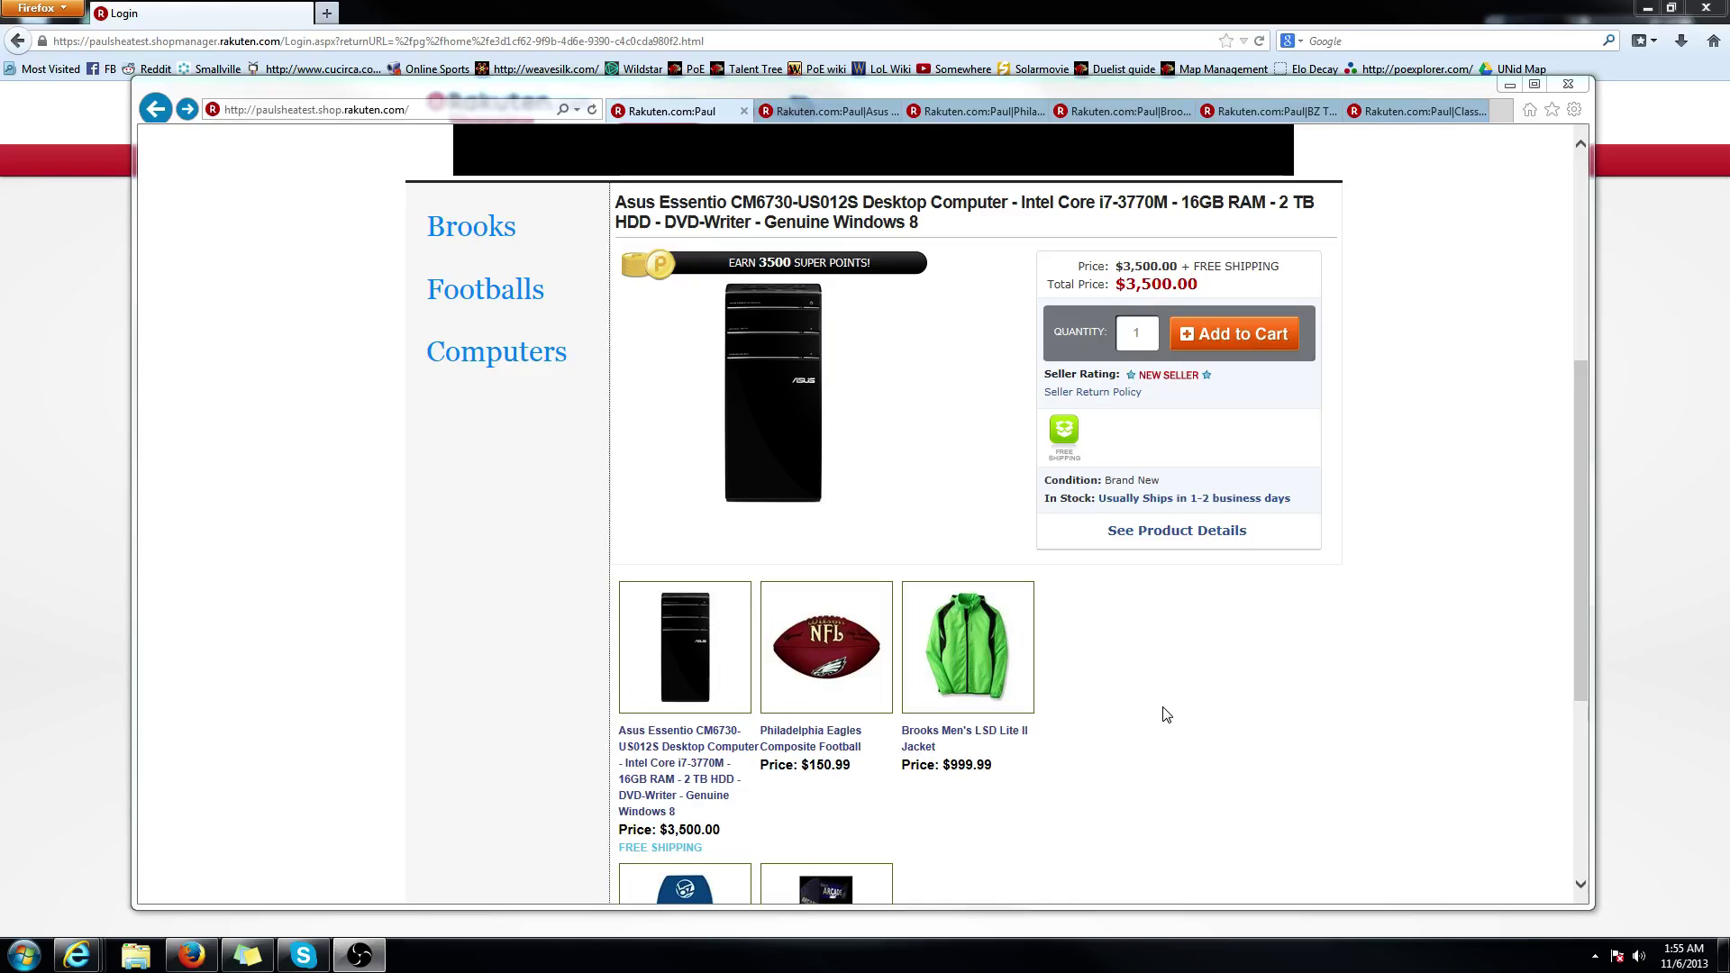
{"action": "scroll", "coordinate": [1166, 713], "scroll_direction": "up", "scroll_amount": 5}
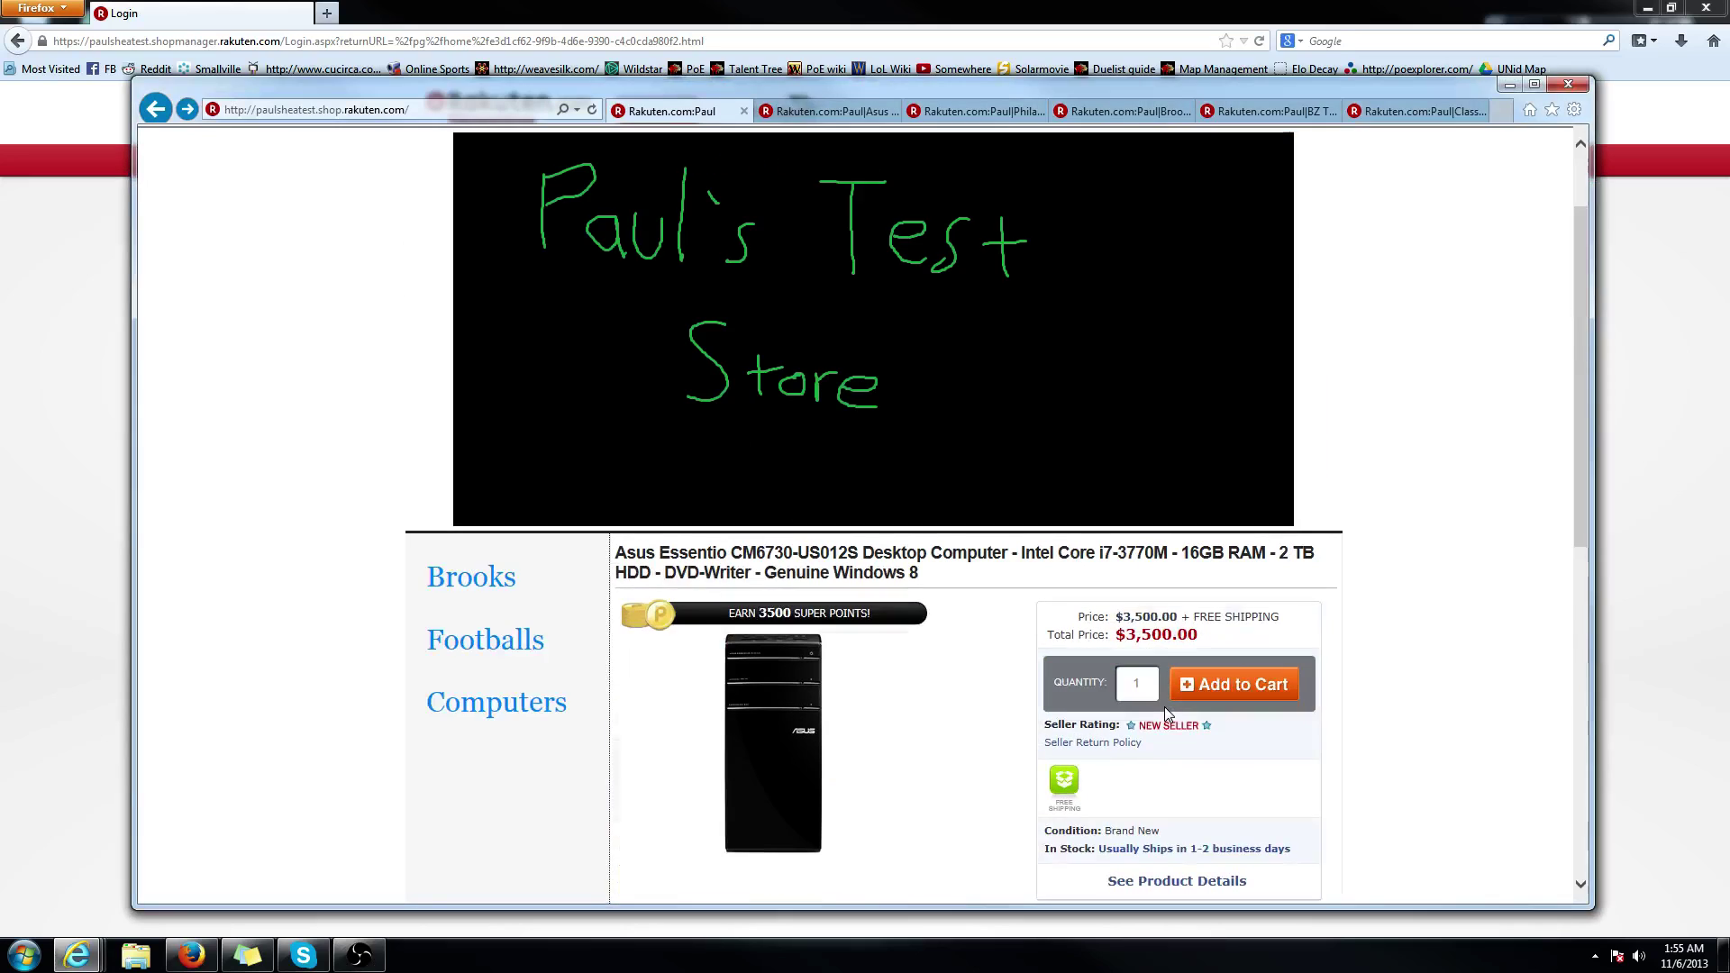
{"action": "scroll", "coordinate": [1166, 715], "scroll_direction": "down", "scroll_amount": 5}
{"action": "scroll", "coordinate": [1167, 714], "scroll_direction": "down", "scroll_amount": 1}
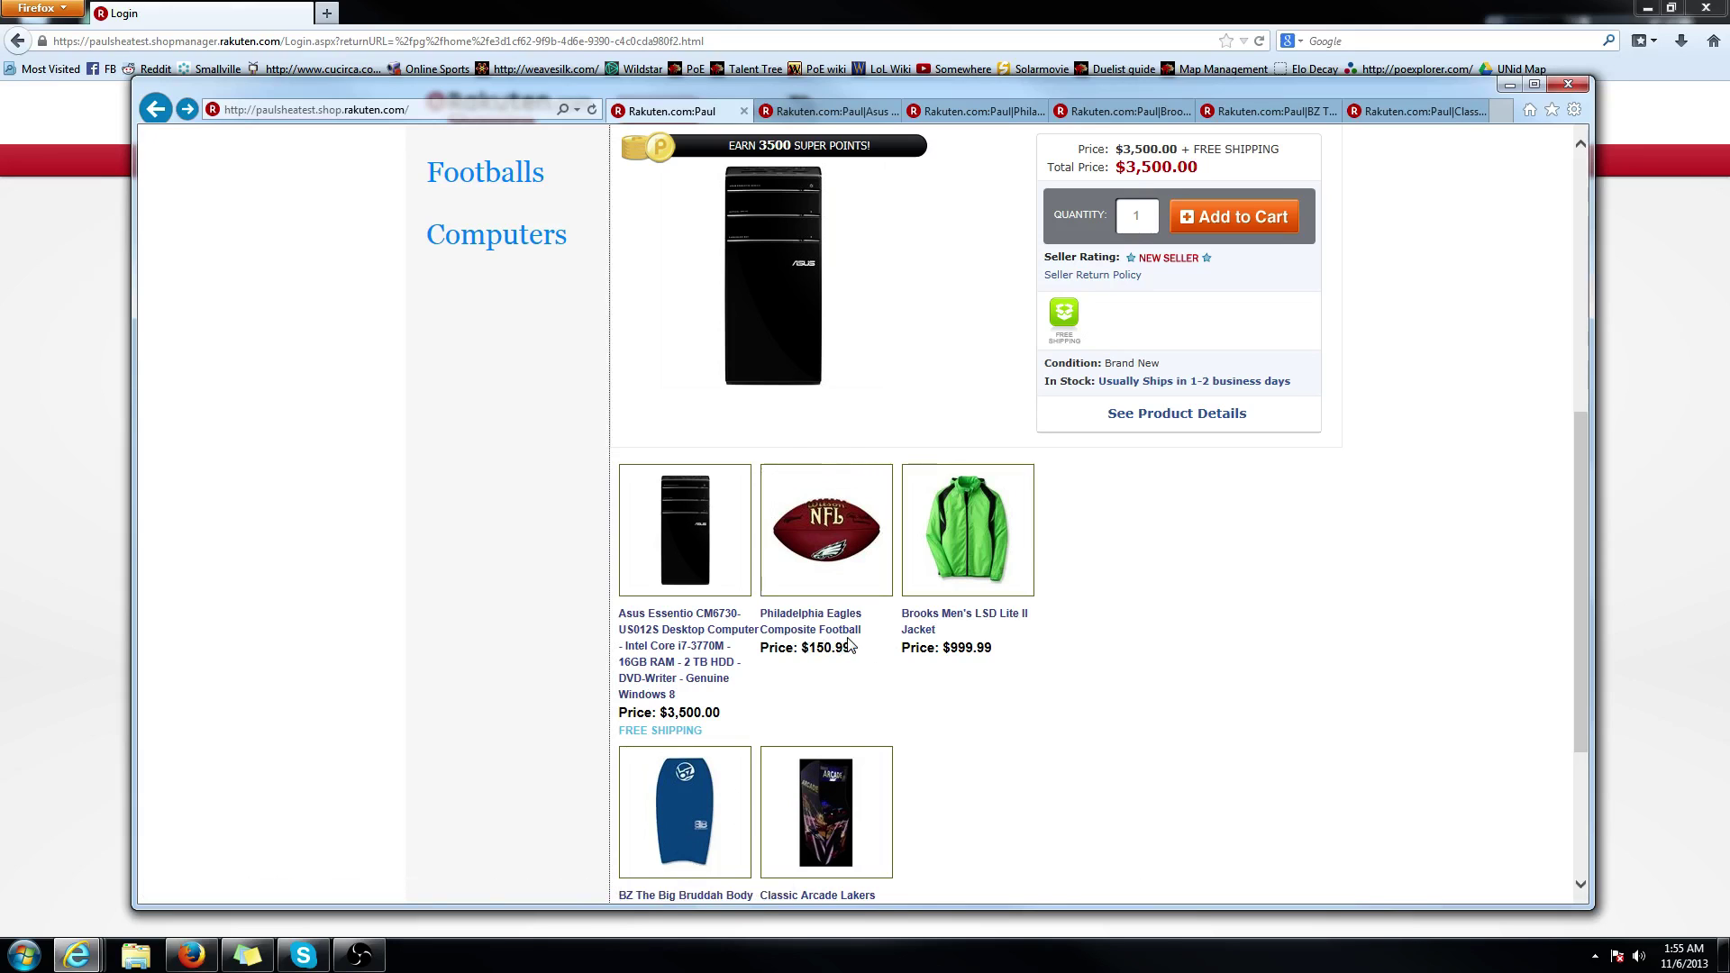
{"action": "scroll", "coordinate": [851, 646], "scroll_direction": "up", "scroll_amount": 1}
{"action": "scroll", "coordinate": [852, 646], "scroll_direction": "down", "scroll_amount": 2}
{"action": "scroll", "coordinate": [855, 643], "scroll_direction": "down", "scroll_amount": 1}
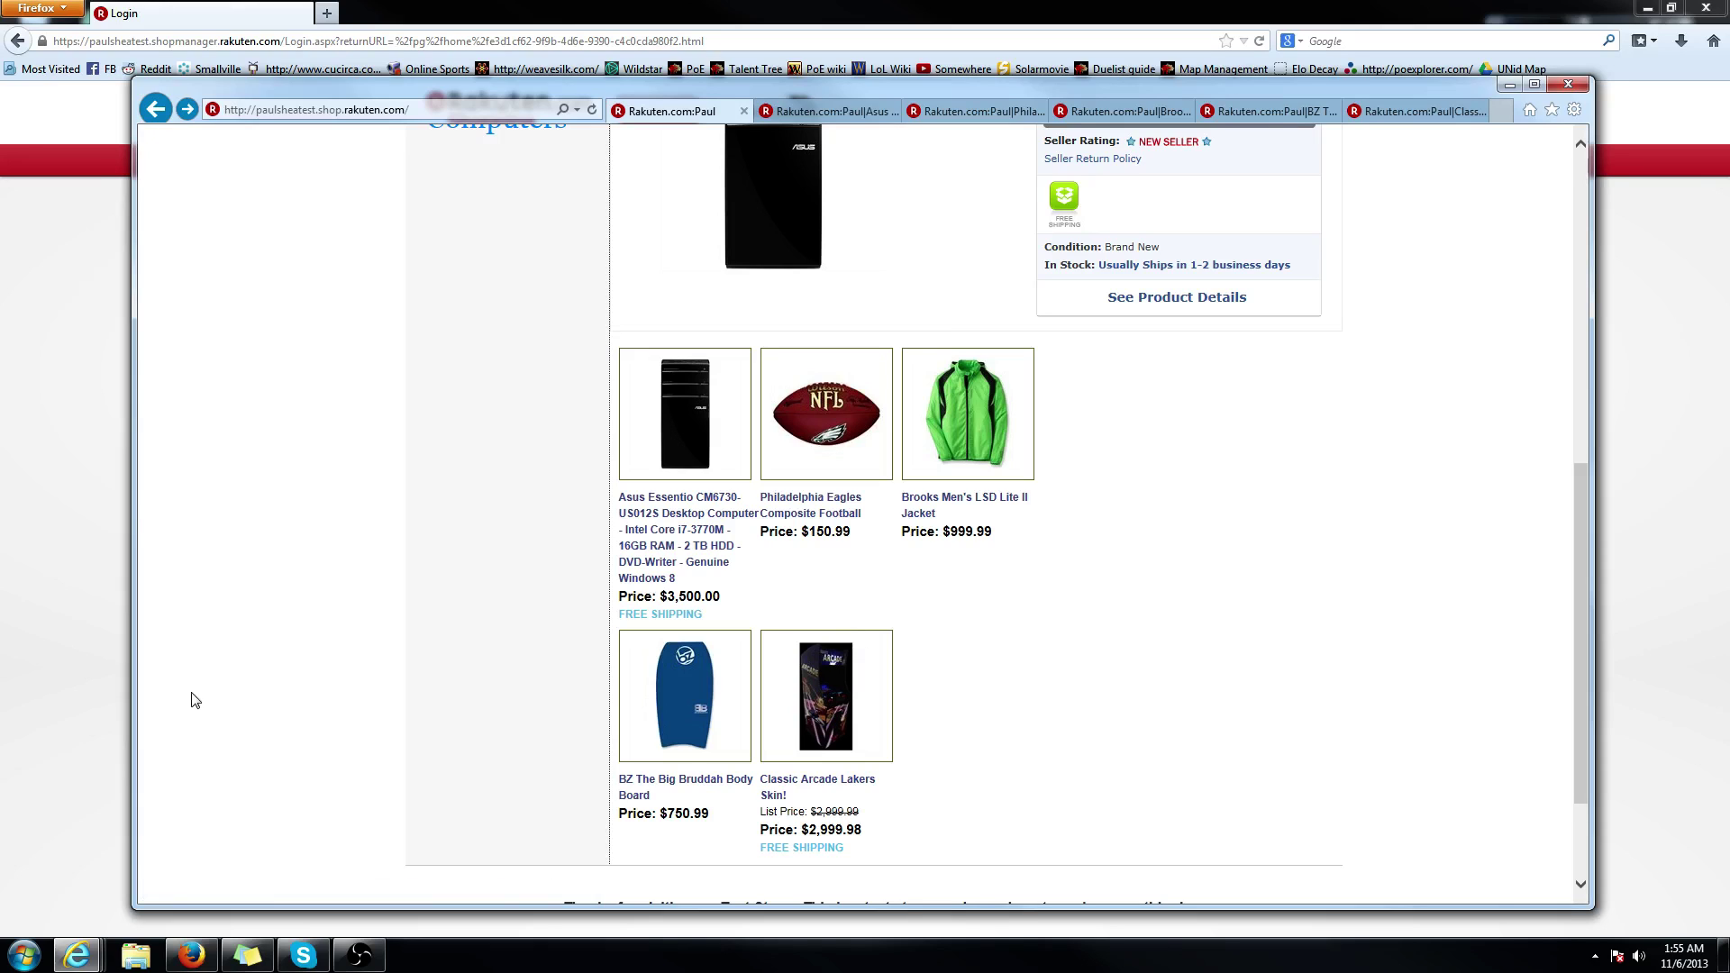
Log into Shop Manager in Firefox and open Manage Home Page in edit mode
{"action": "left_click", "coordinate": [96, 706]}
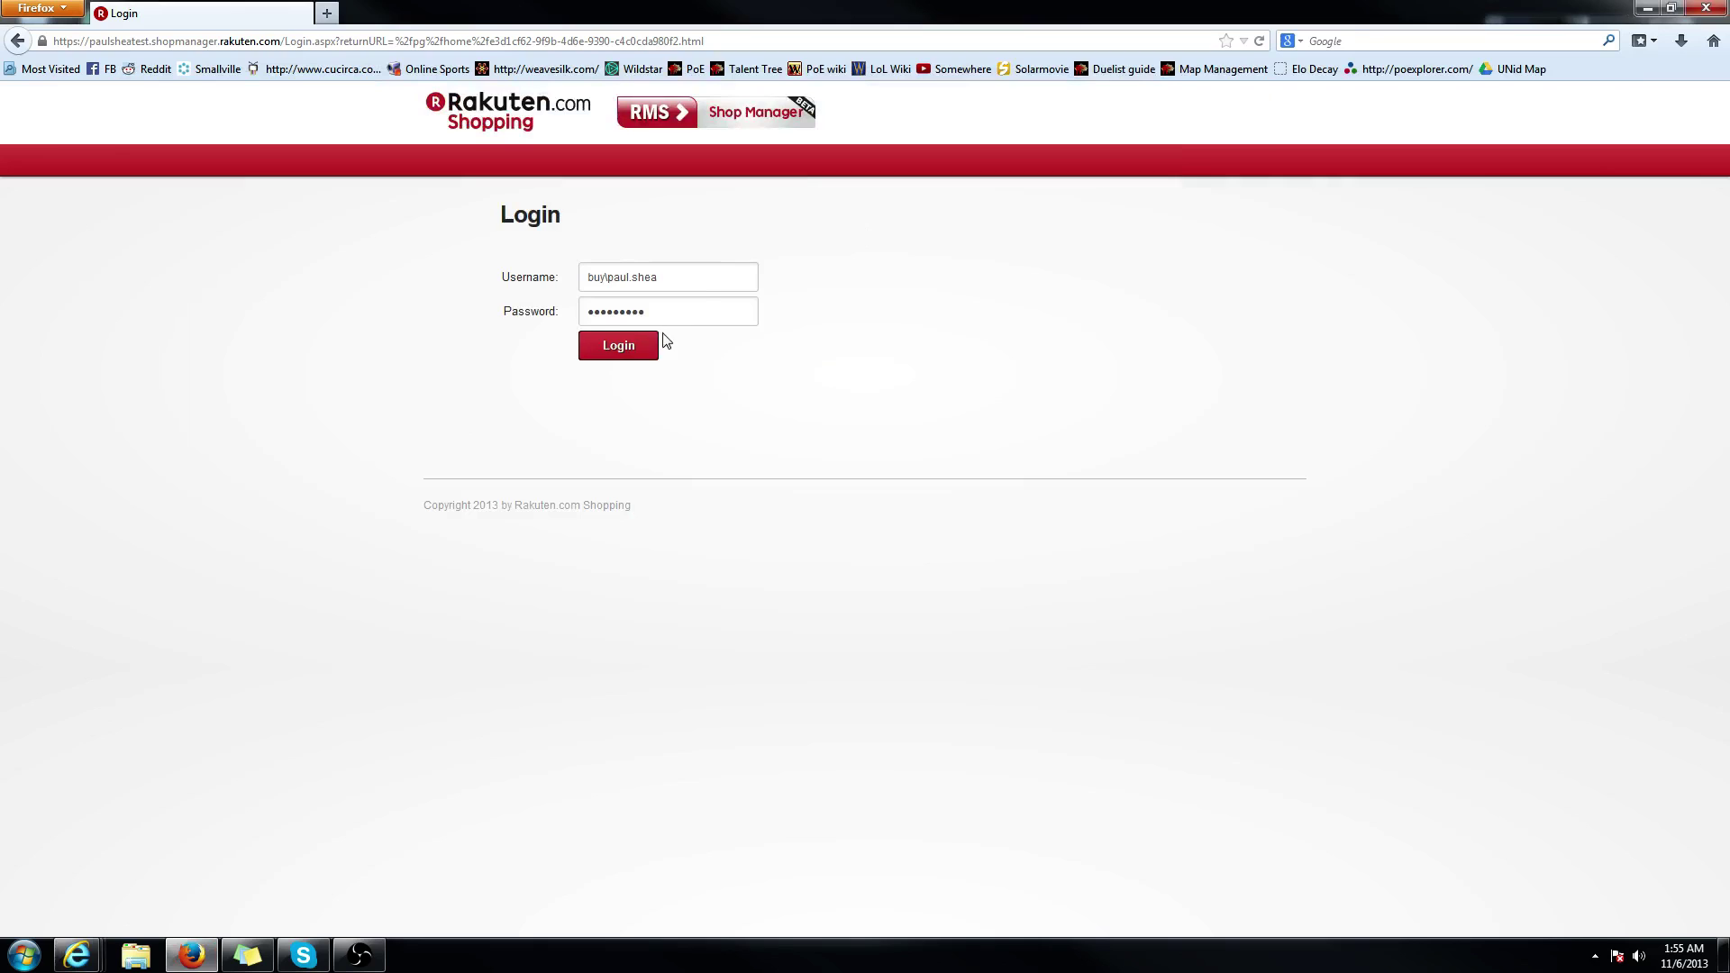
{"action": "left_click", "coordinate": [648, 351]}
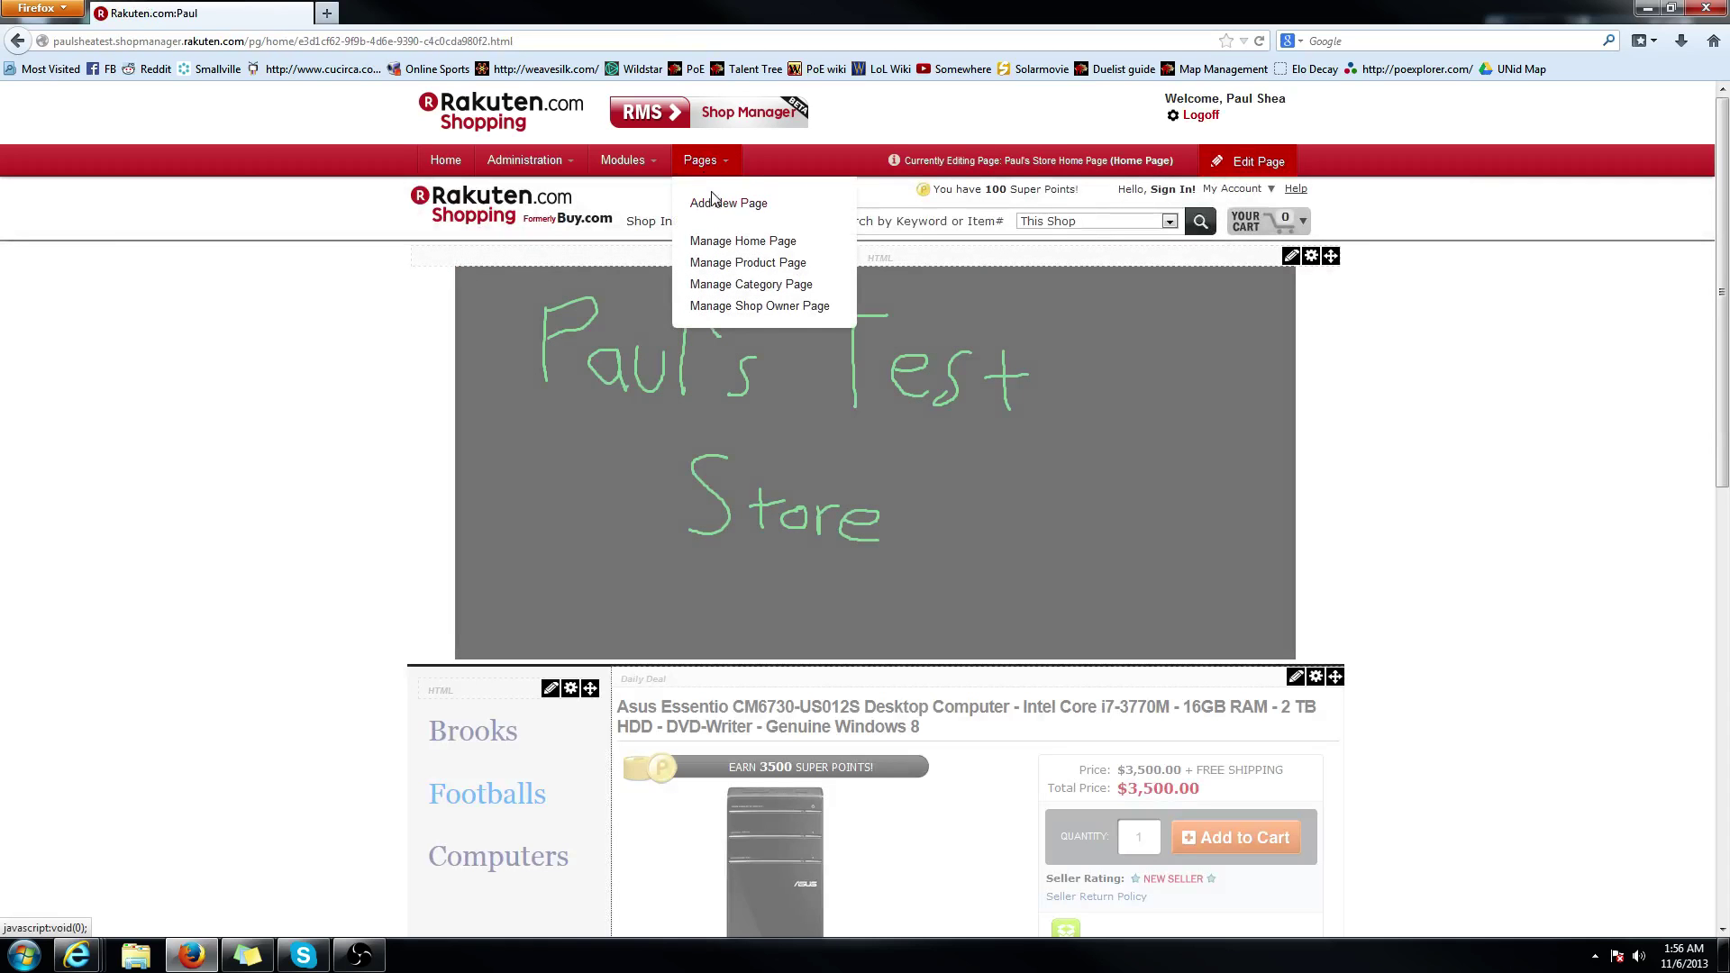
{"action": "left_click", "coordinate": [731, 240]}
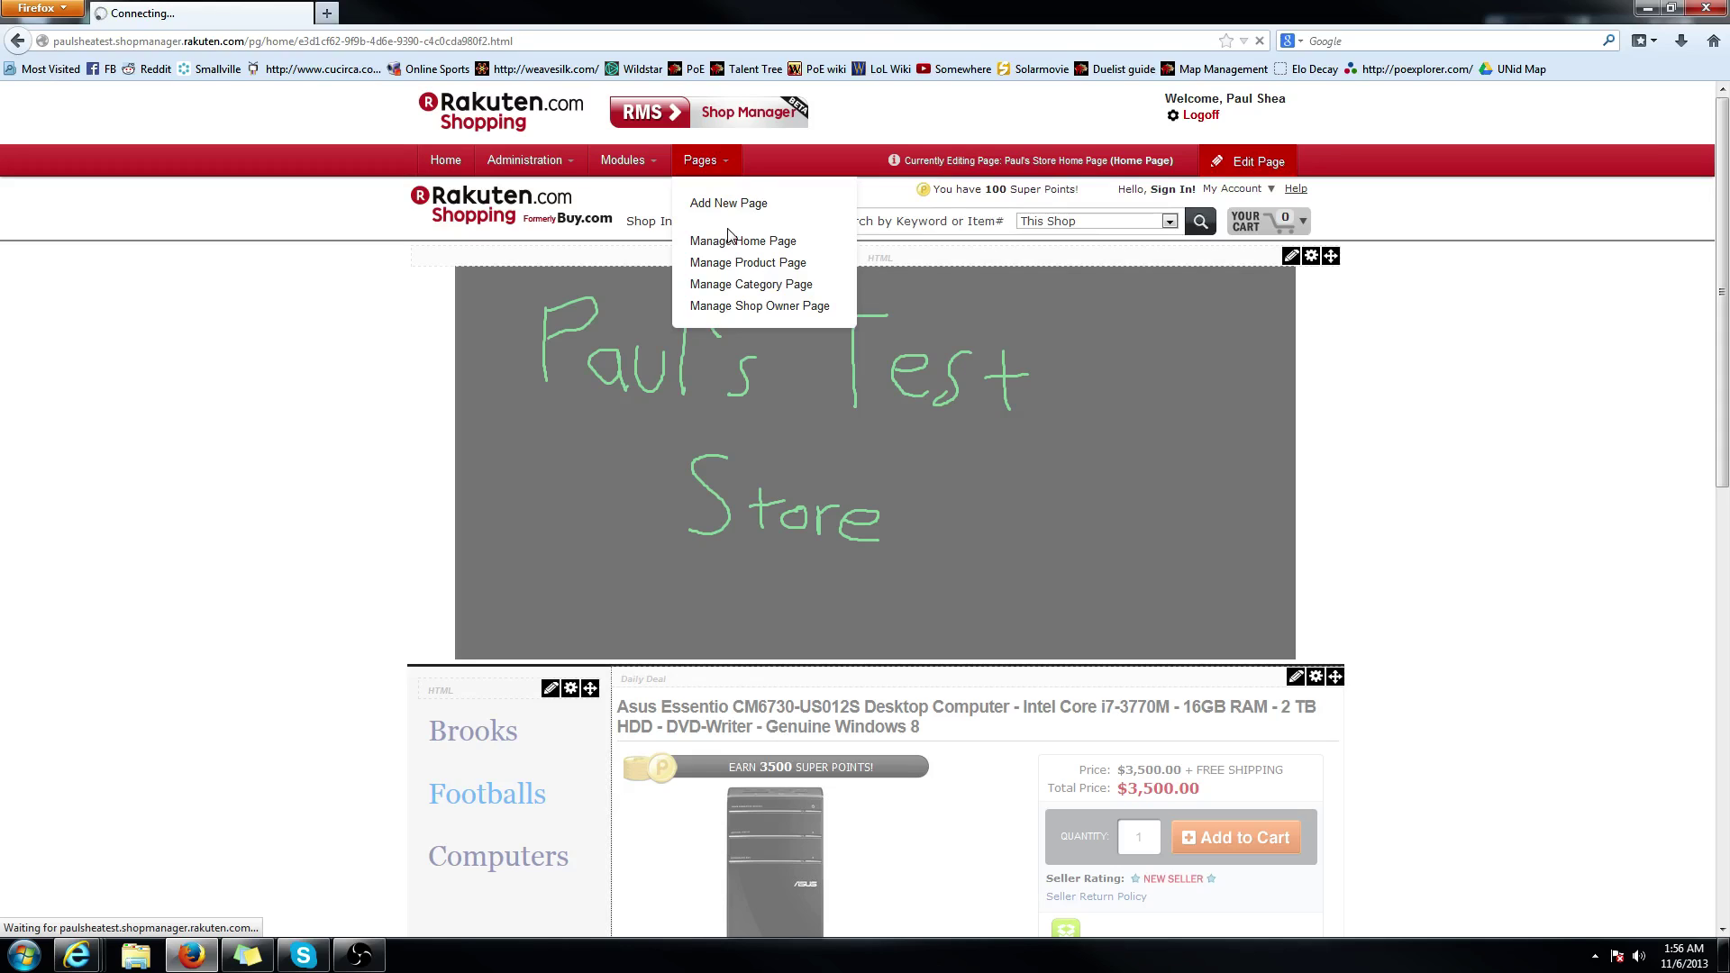
Check the home page's edit mode options to reach the Product List module
{"action": "left_click", "coordinate": [1216, 173]}
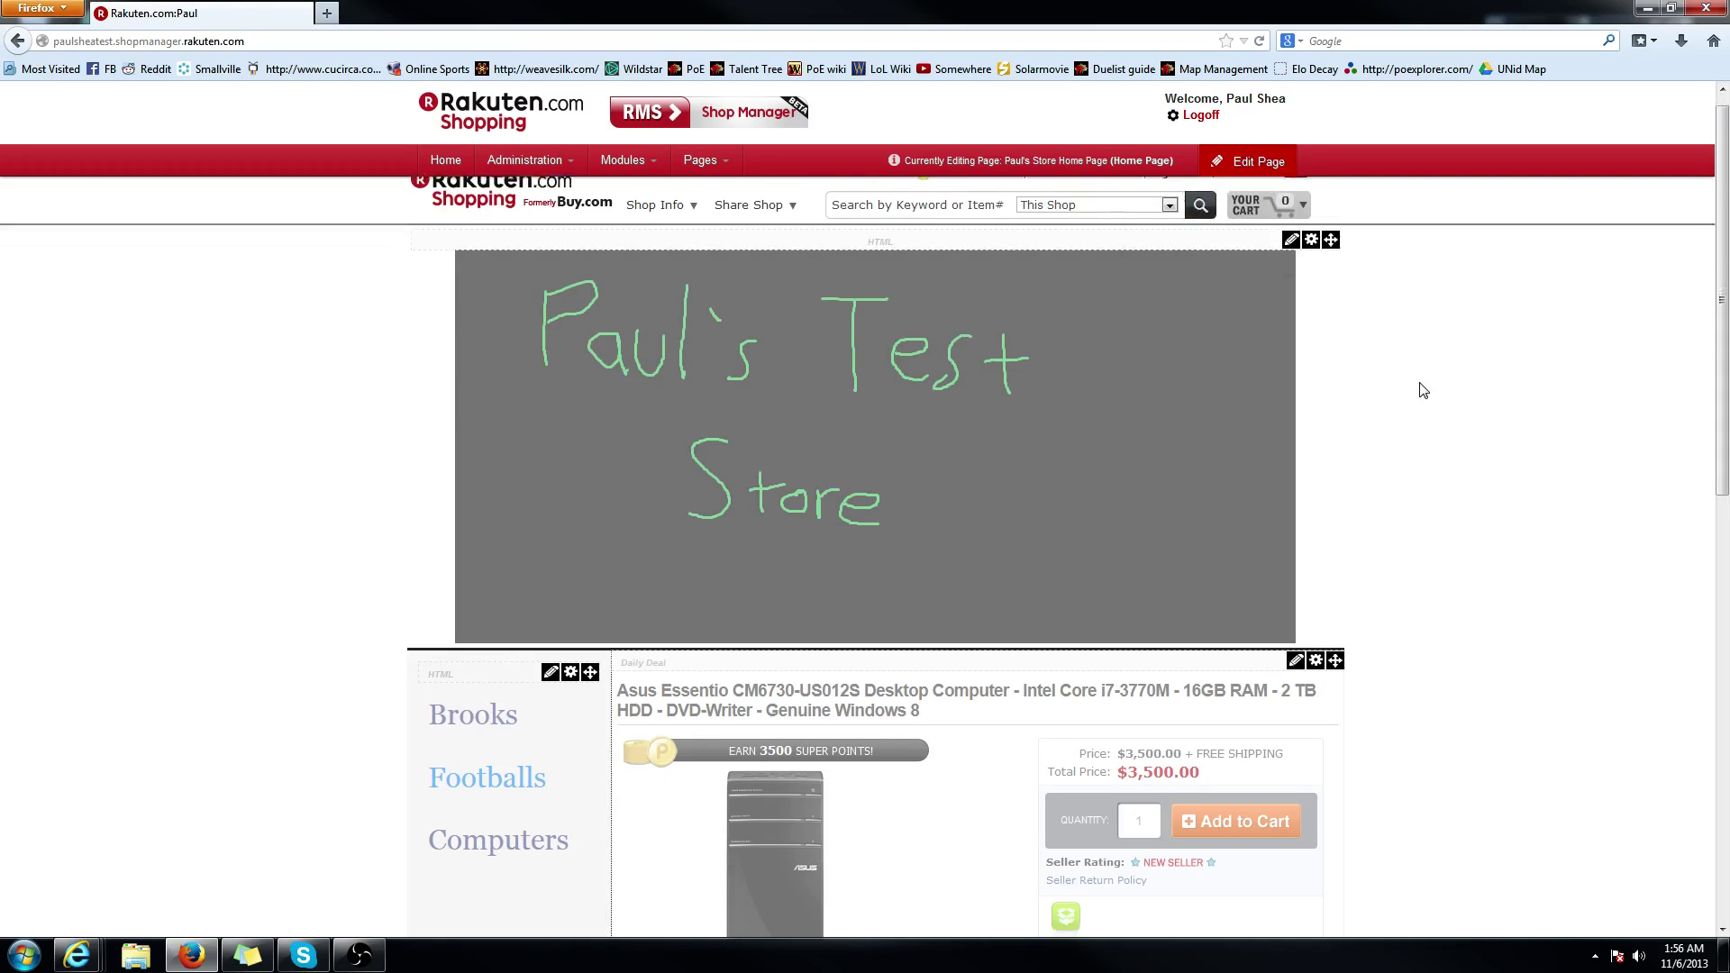
{"action": "scroll", "coordinate": [1421, 391], "scroll_direction": "down", "scroll_amount": 3}
{"action": "scroll", "coordinate": [370, 427], "scroll_direction": "down", "scroll_amount": 3}
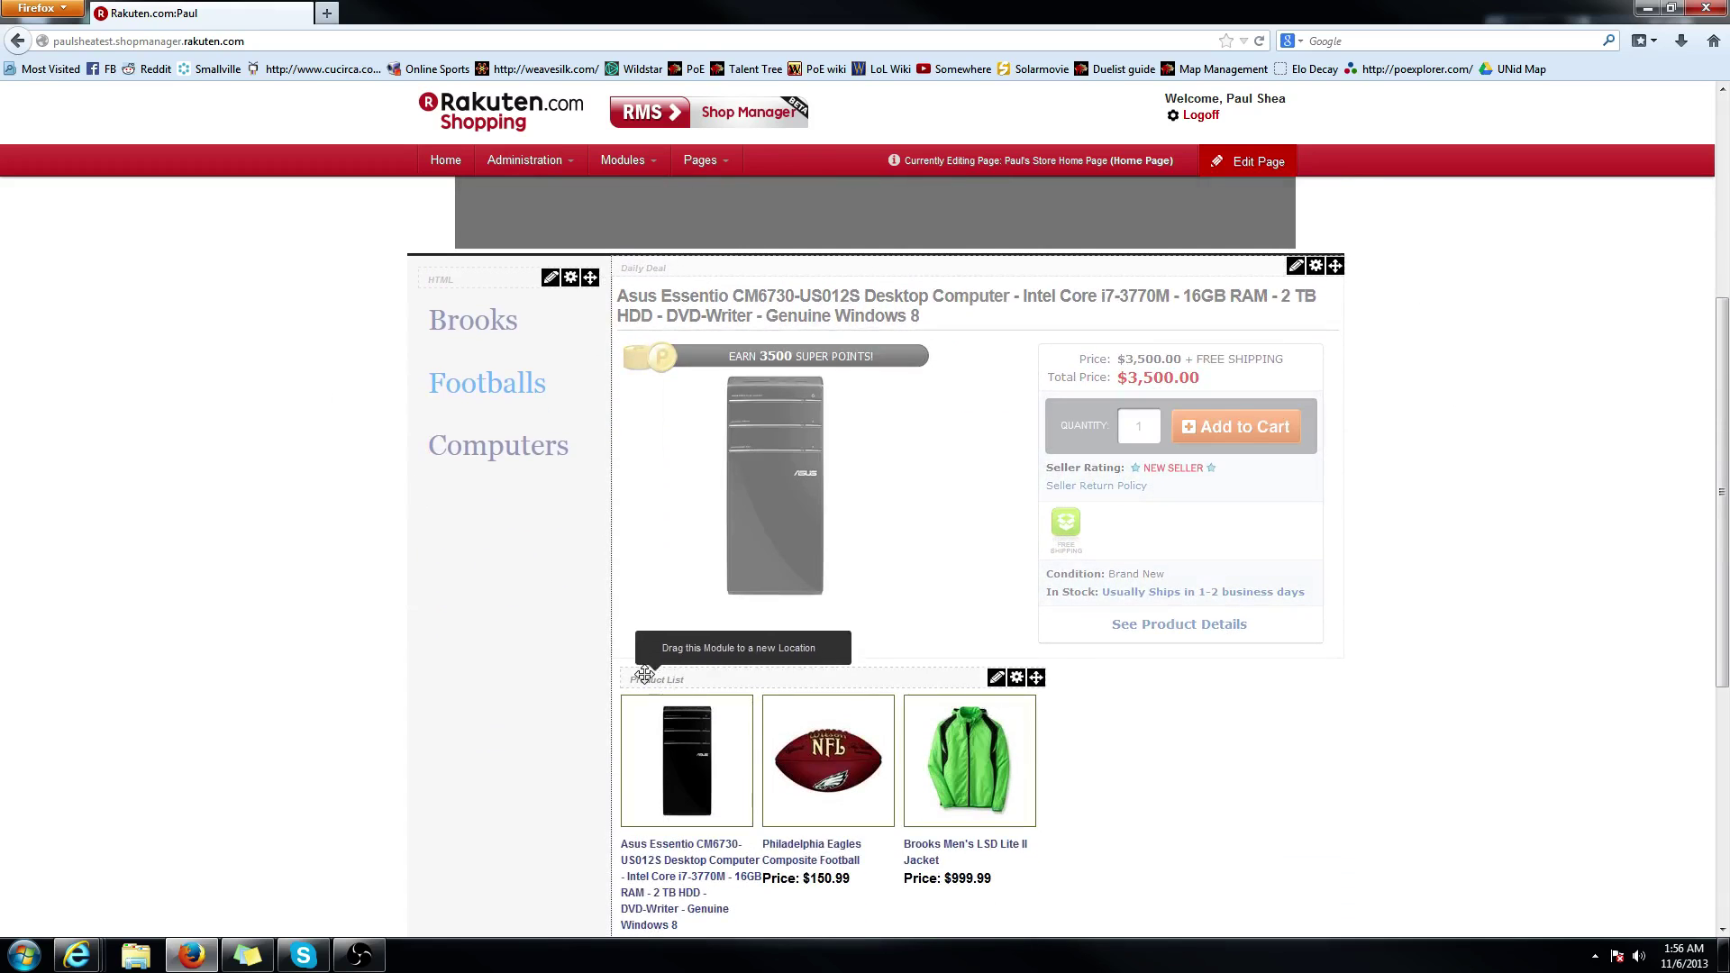
{"action": "scroll", "coordinate": [811, 582], "scroll_direction": "down", "scroll_amount": 3}
{"action": "mouse_move", "coordinate": [996, 472]}
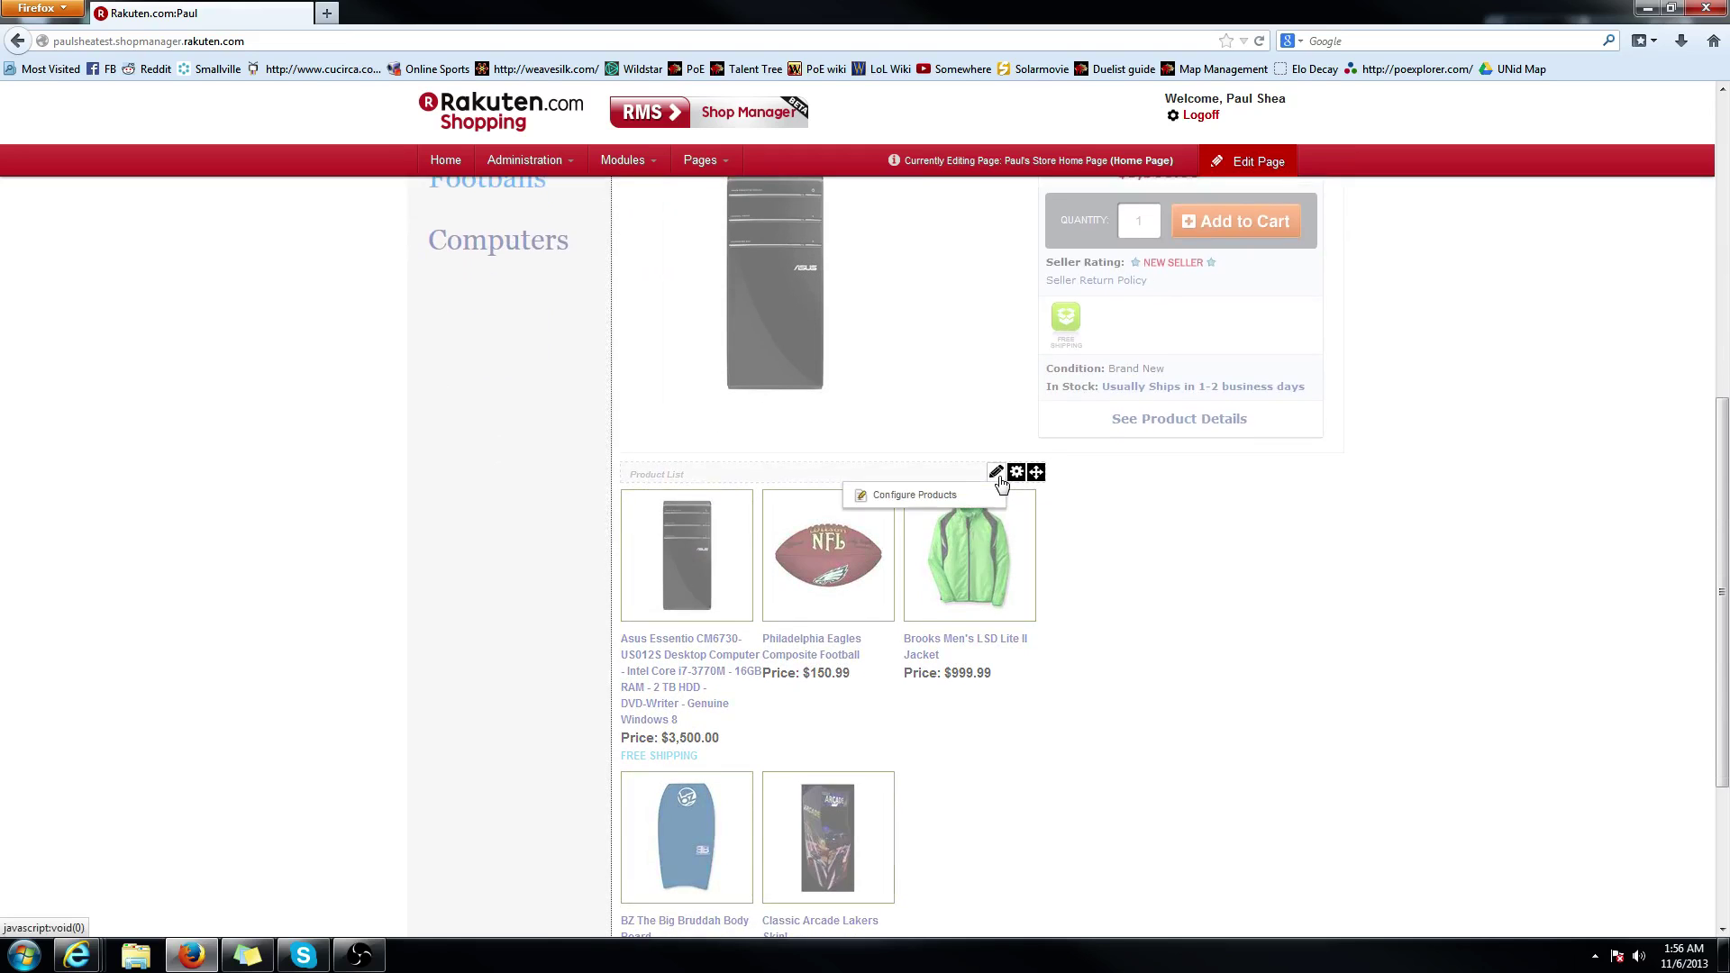
In Configure Products, change Select Products By from Sales to Sku
{"action": "left_click", "coordinate": [924, 499]}
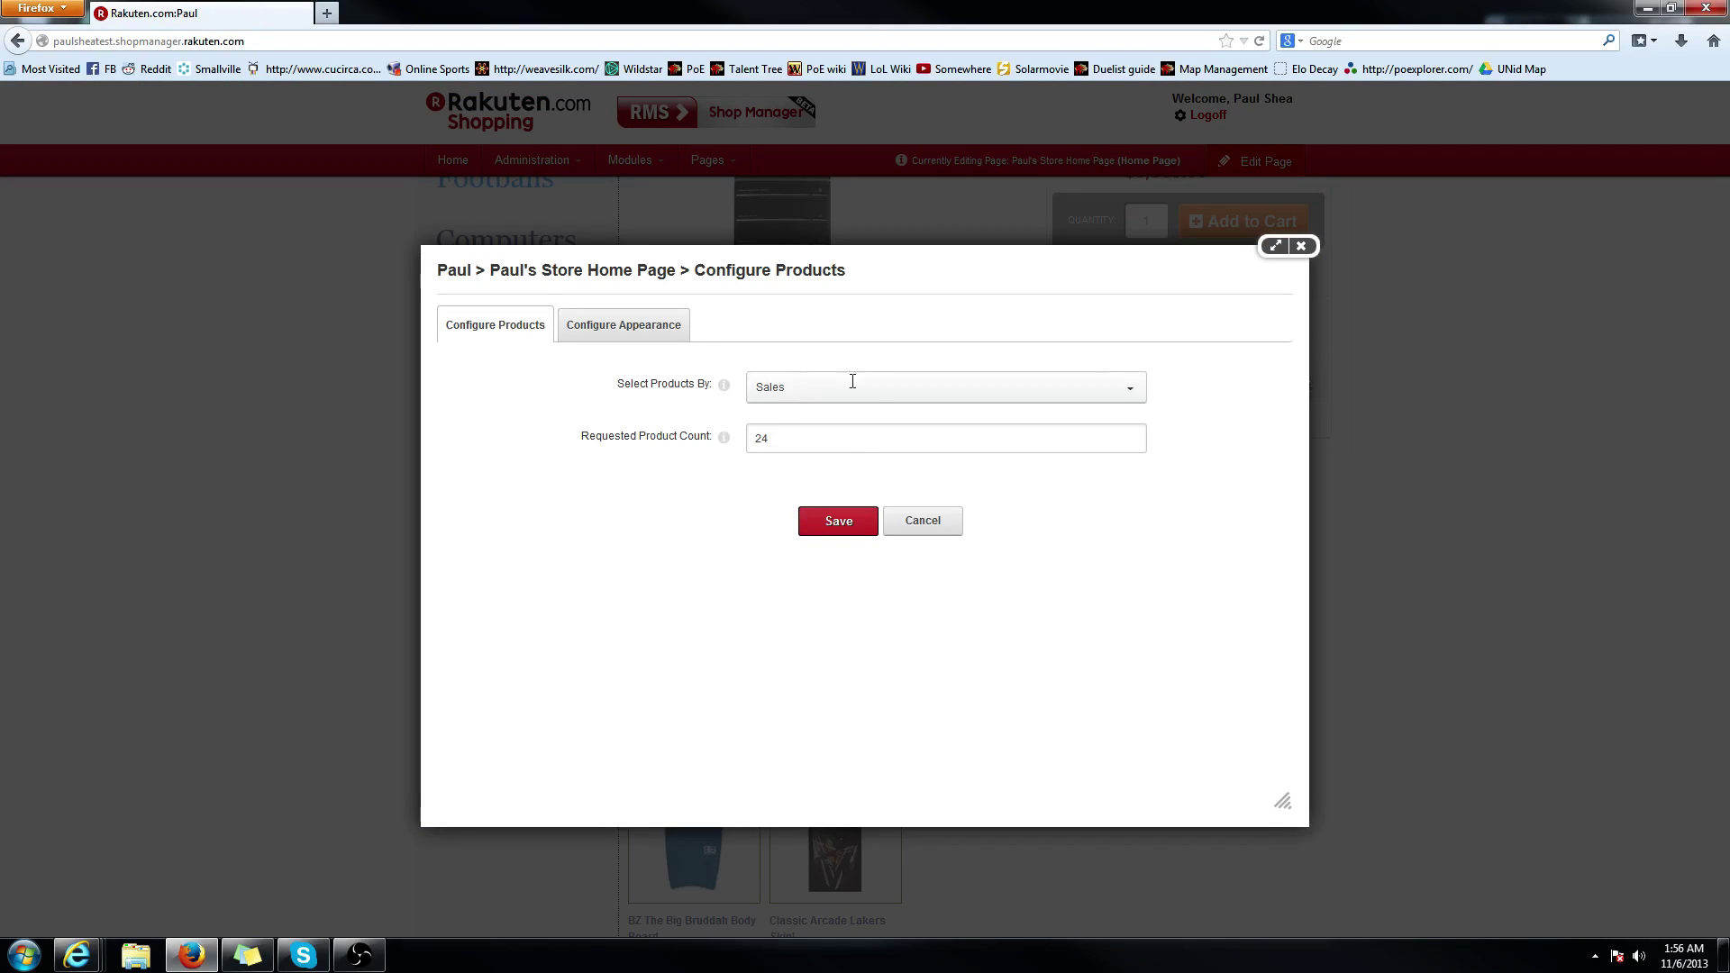
{"action": "left_click", "coordinate": [1125, 392]}
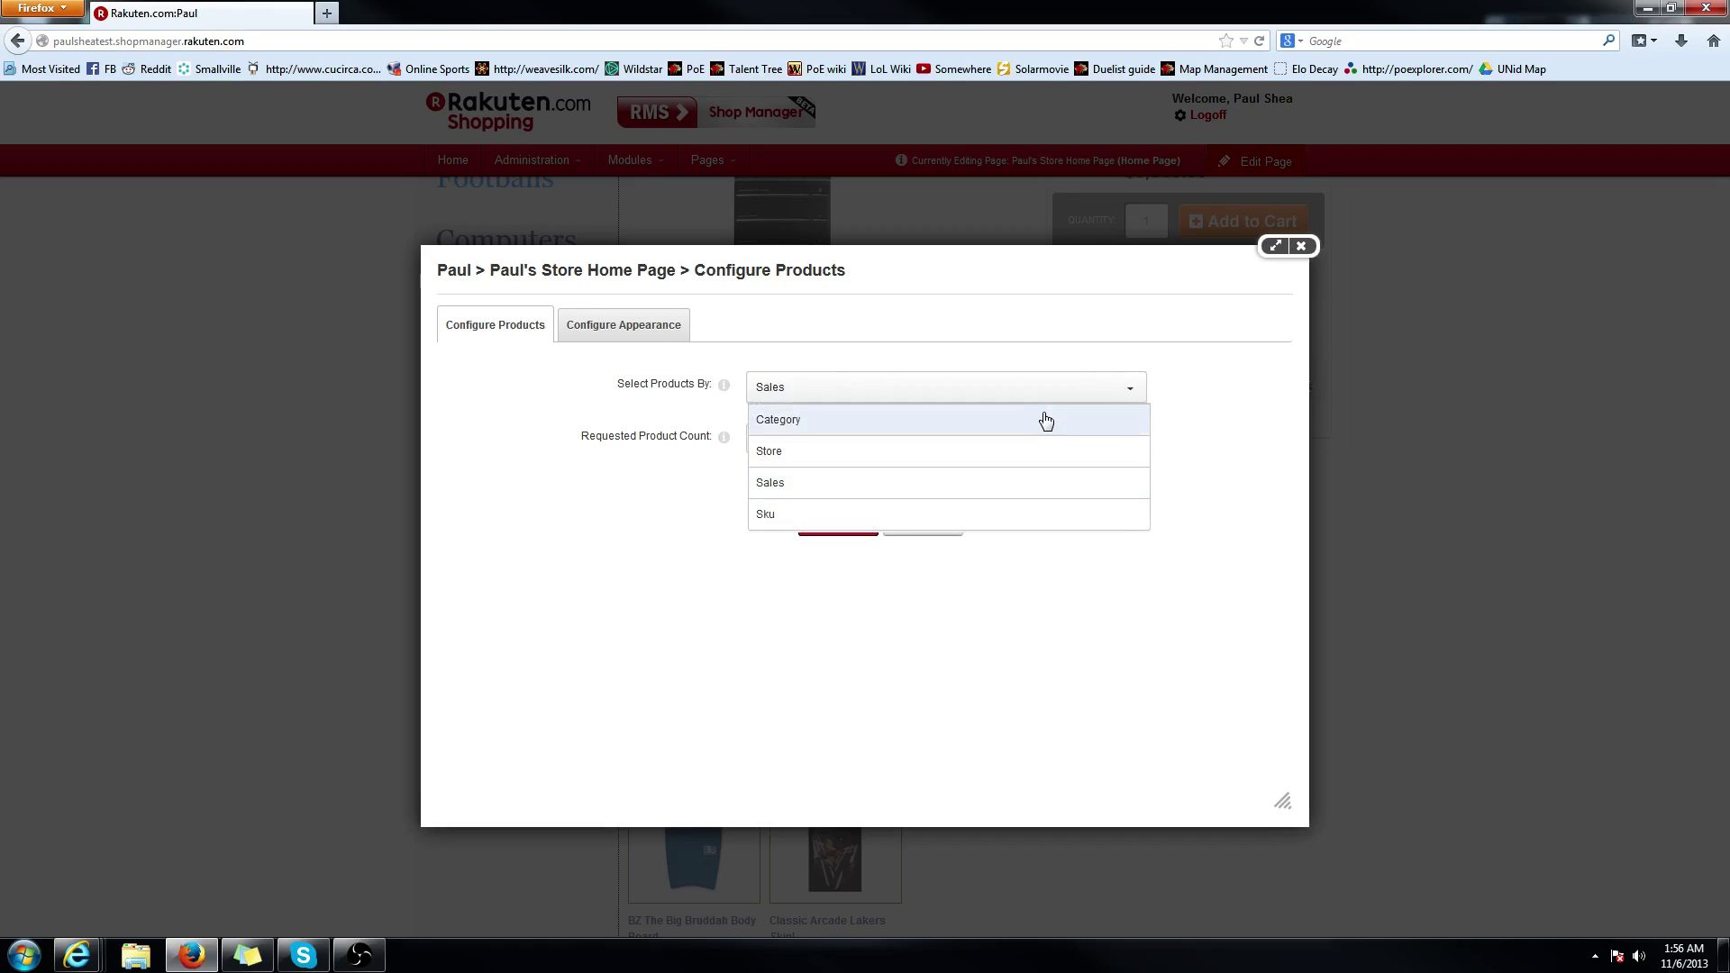
{"action": "left_click", "coordinate": [778, 521]}
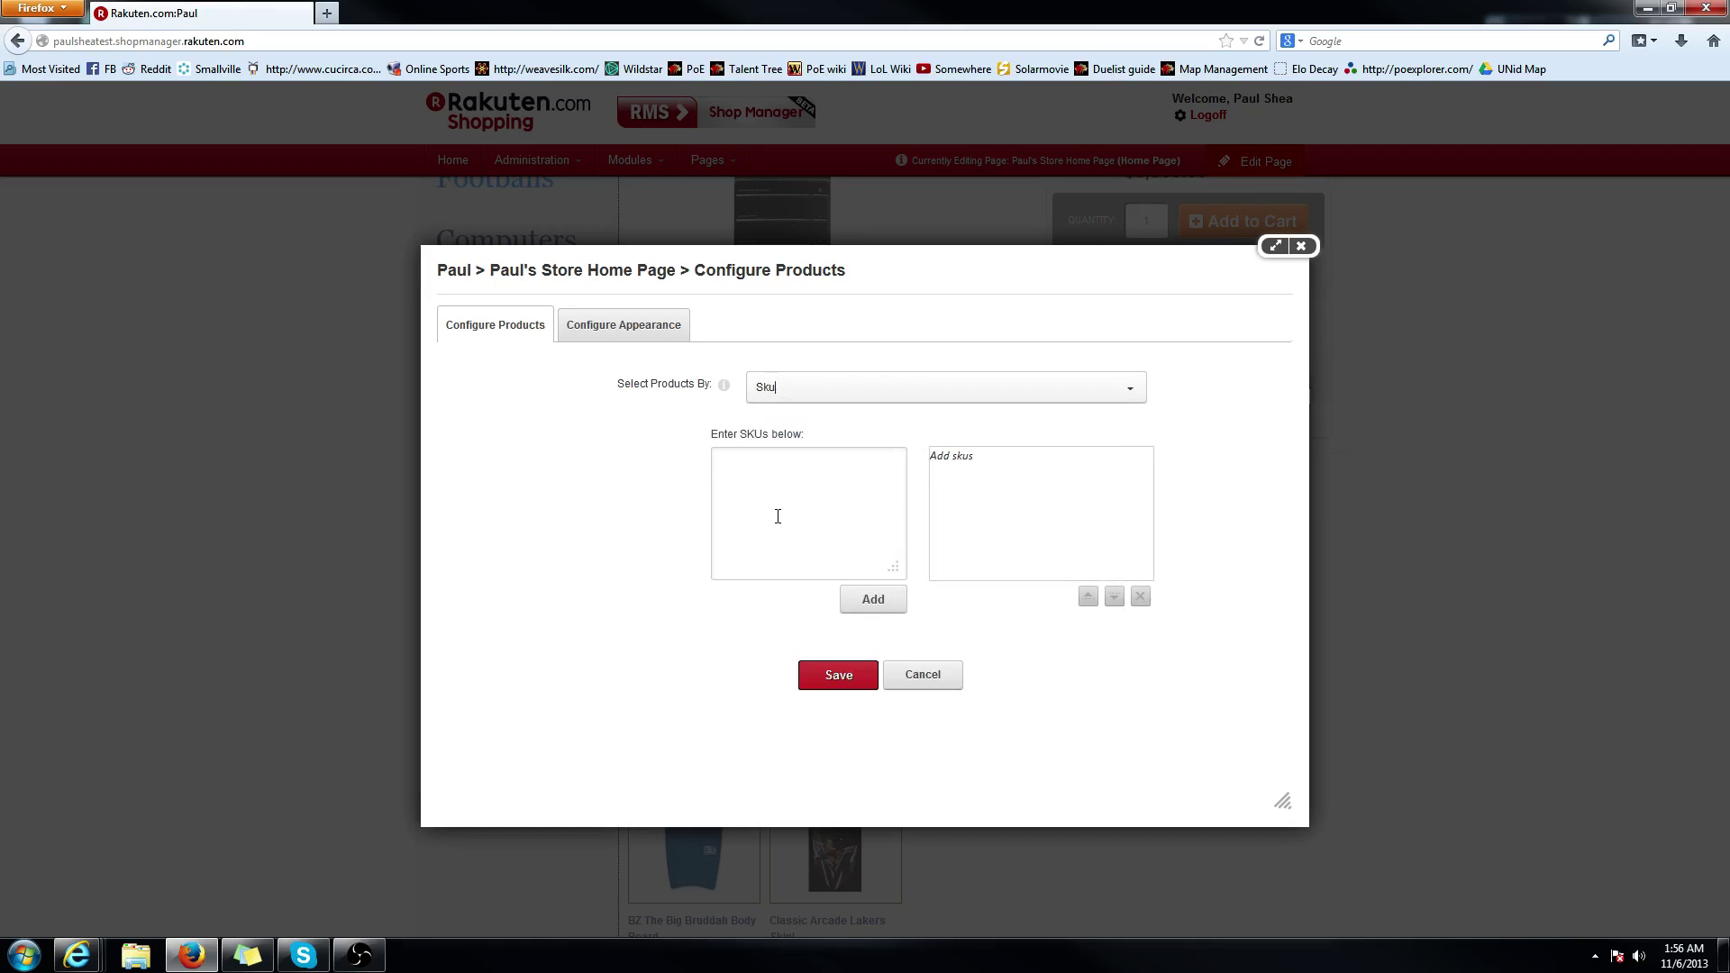
{"action": "left_click", "coordinate": [776, 504]}
{"action": "mouse_move", "coordinate": [77, 956]}
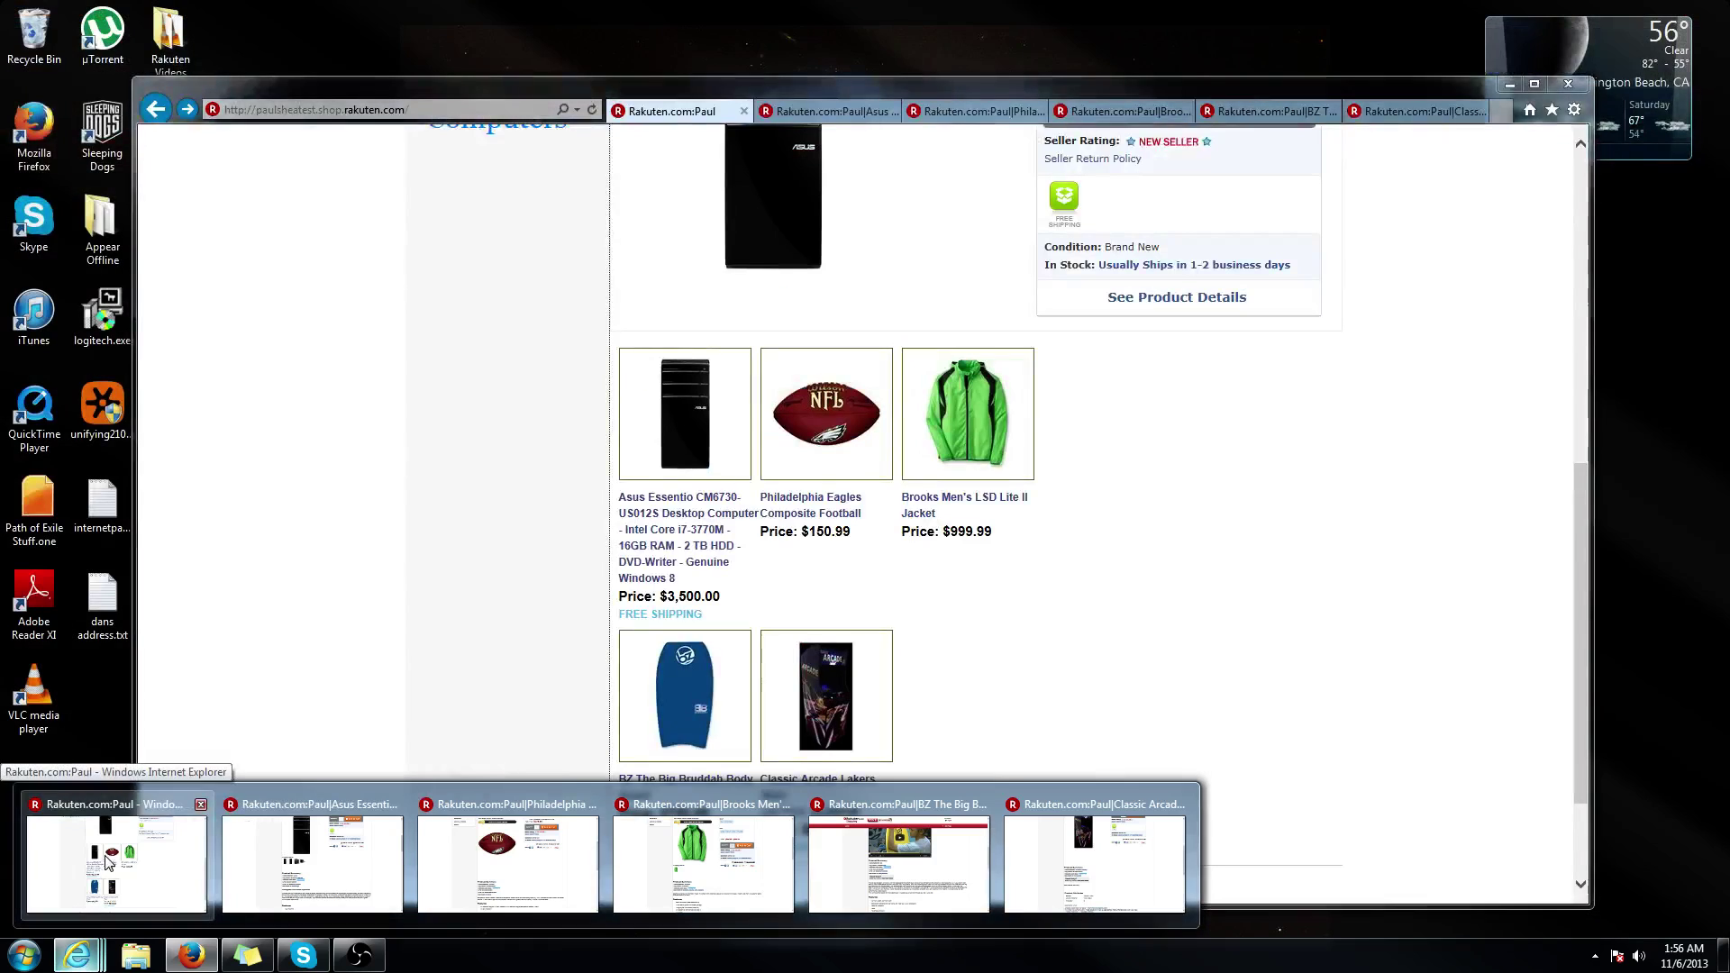
Bring the Internet Explorer storefront window with the product pages to the front
{"action": "left_click", "coordinate": [115, 865]}
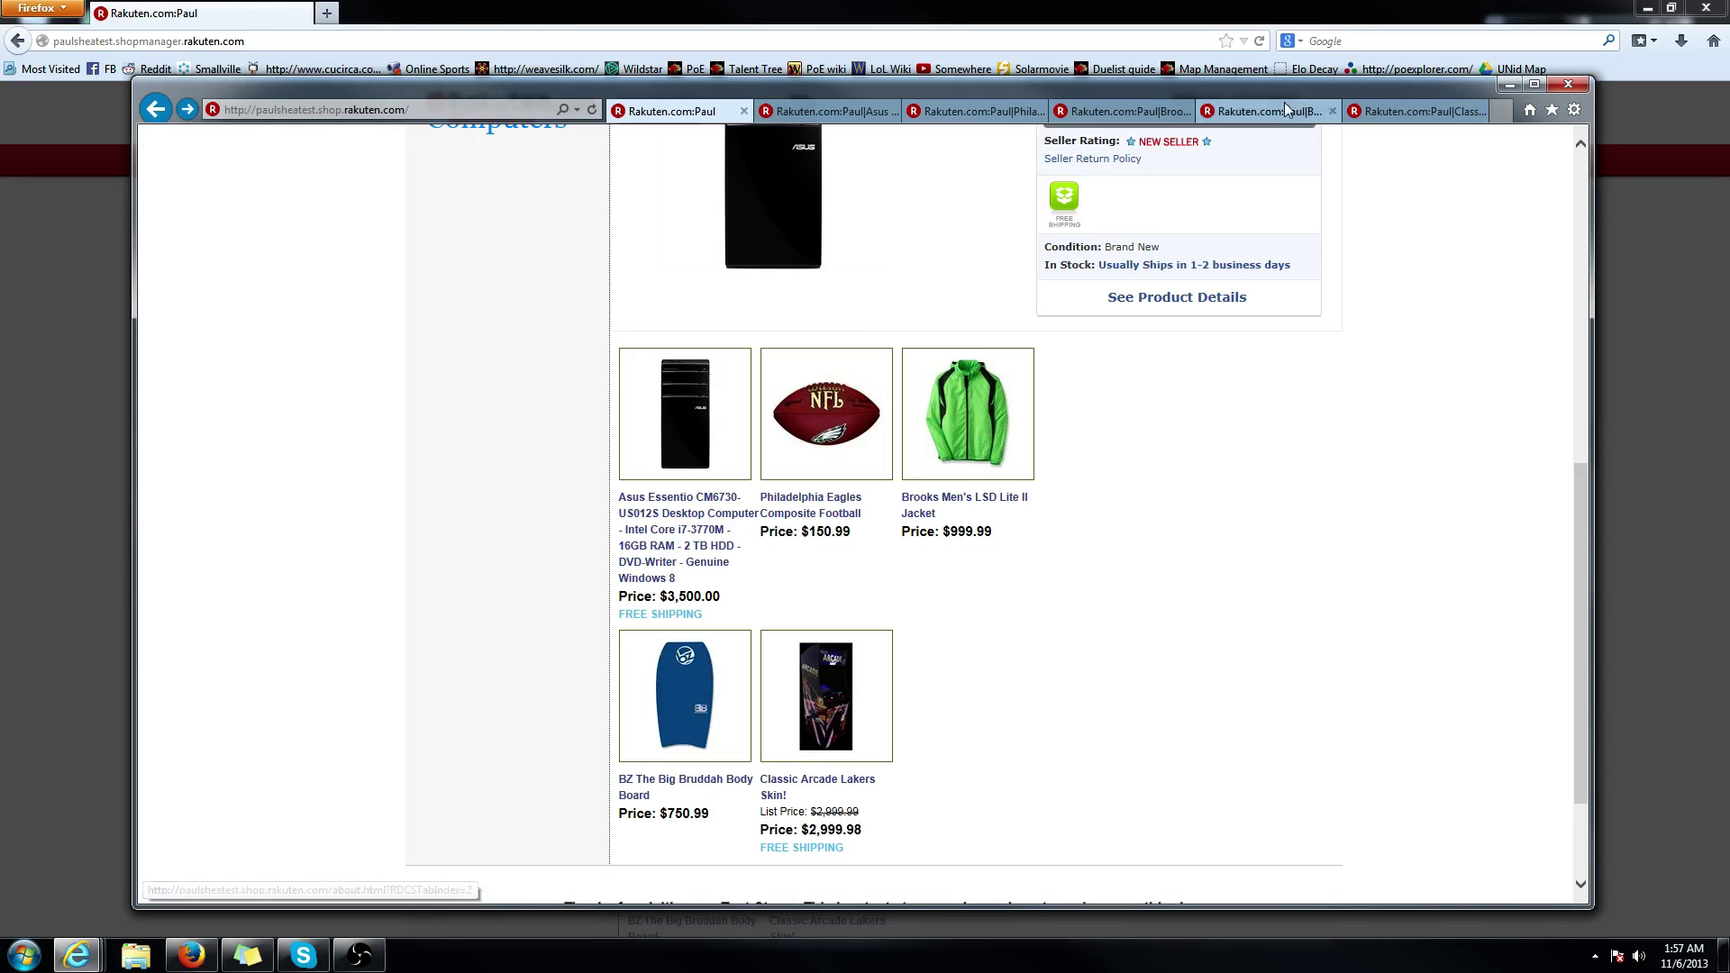
Copy the Classic Arcade Lakers SKU 257558395 and paste it into the SKU box
{"action": "left_click", "coordinate": [1385, 111]}
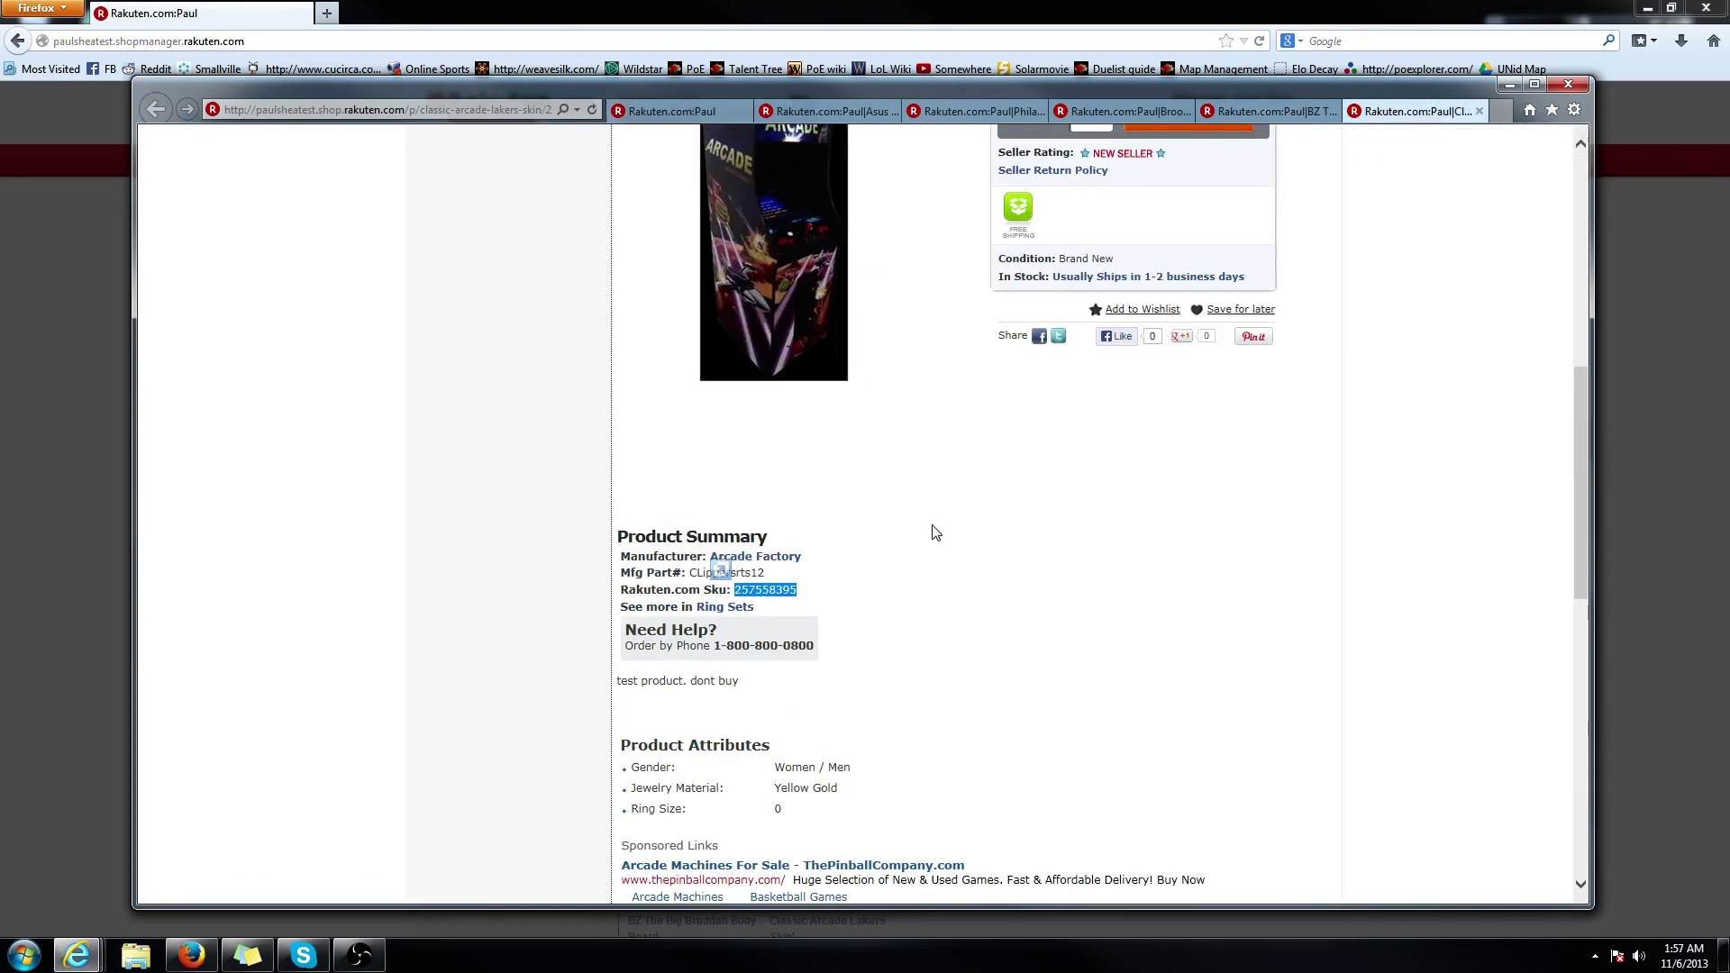
{"action": "right_click", "coordinate": [773, 591]}
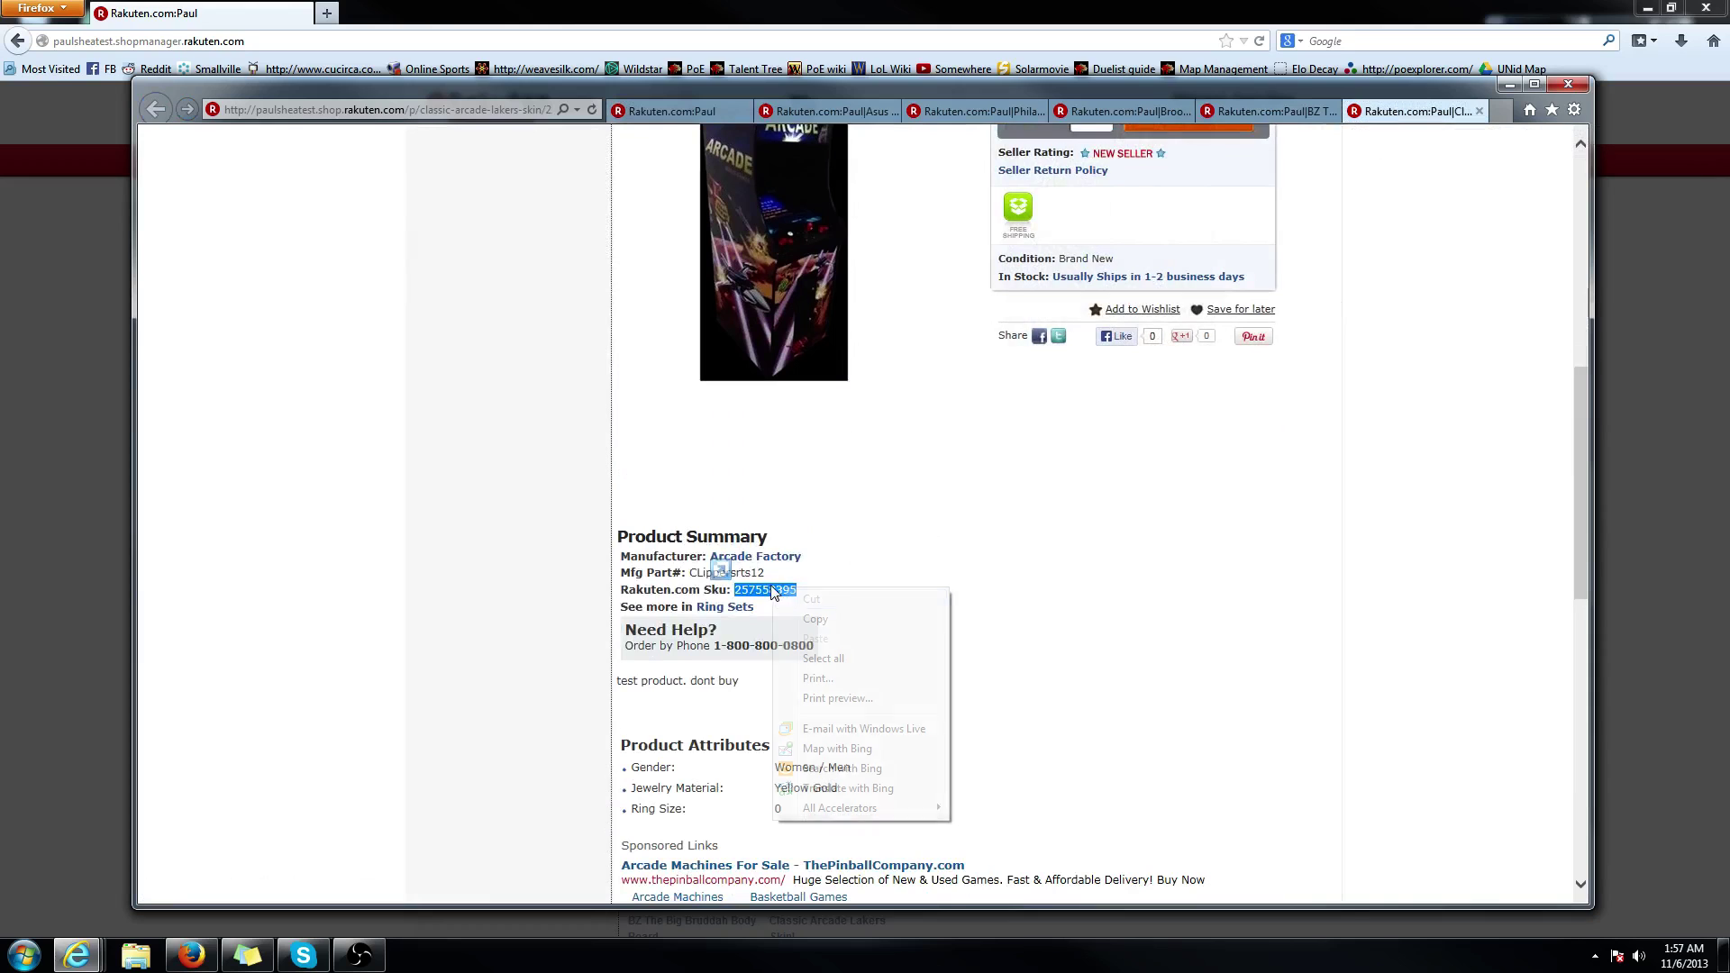
{"action": "left_click", "coordinate": [820, 619]}
{"action": "left_click", "coordinate": [78, 730]}
{"action": "left_click", "coordinate": [811, 468]}
{"action": "key", "text": "ctrl+v"}
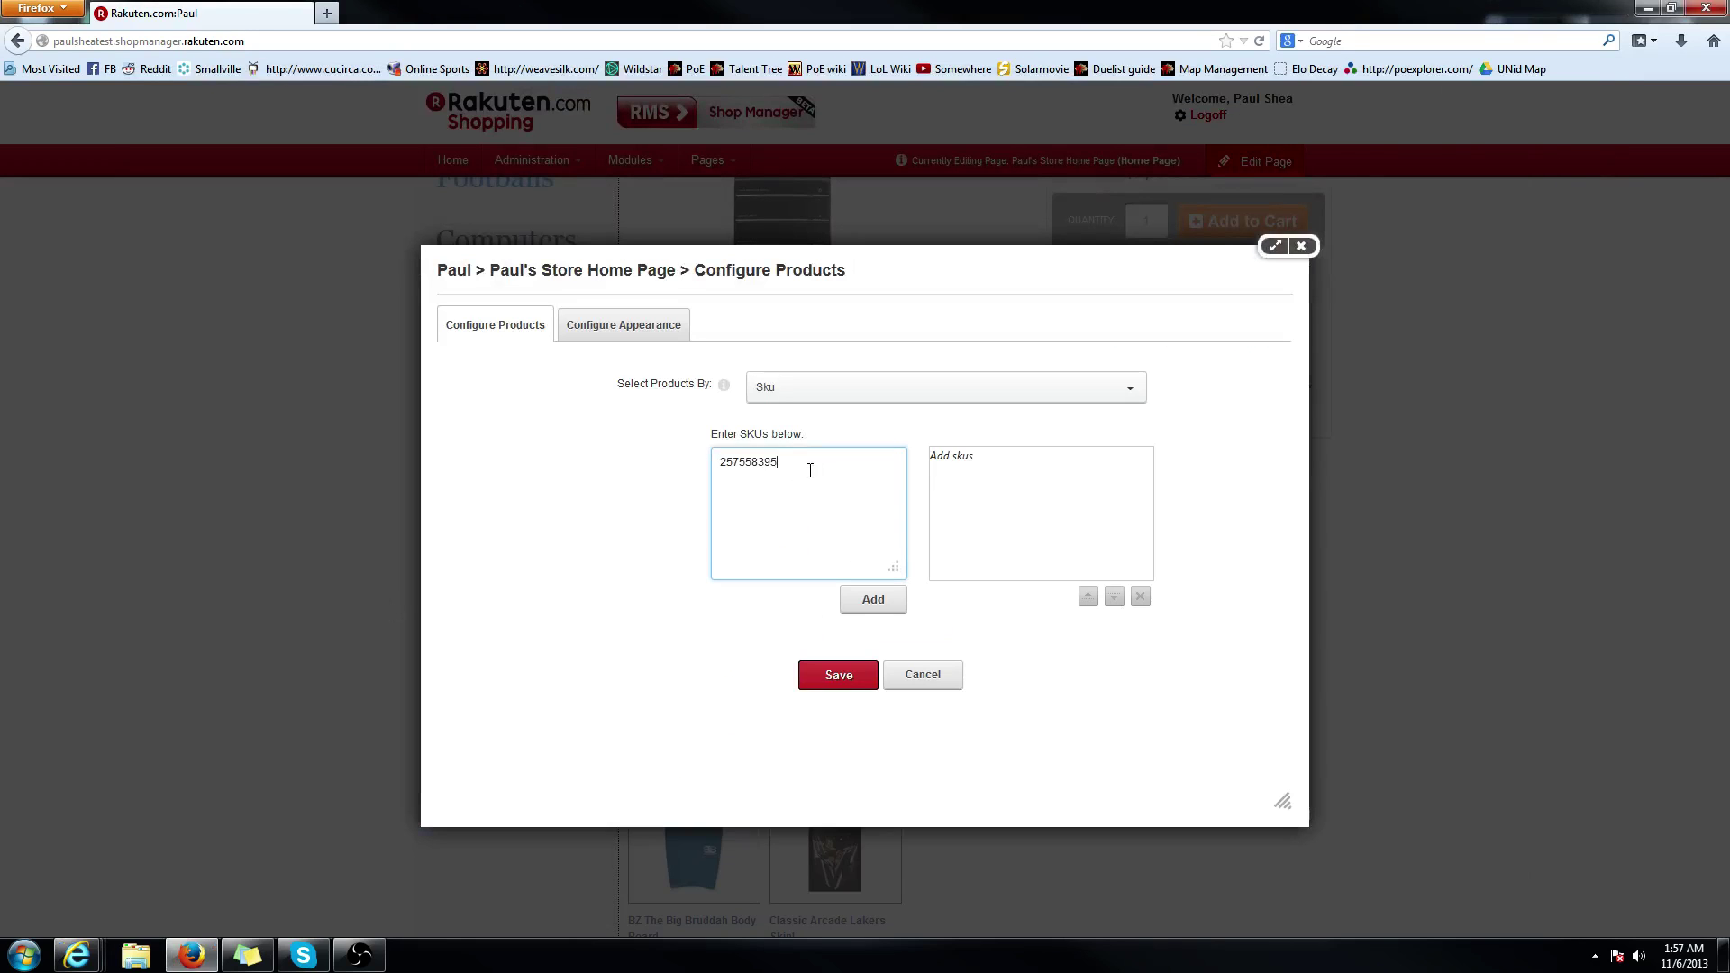
Copy the Big Bruddah body board SKU and paste it on a new line in the SKU box
{"action": "key", "text": "alt+Tab"}
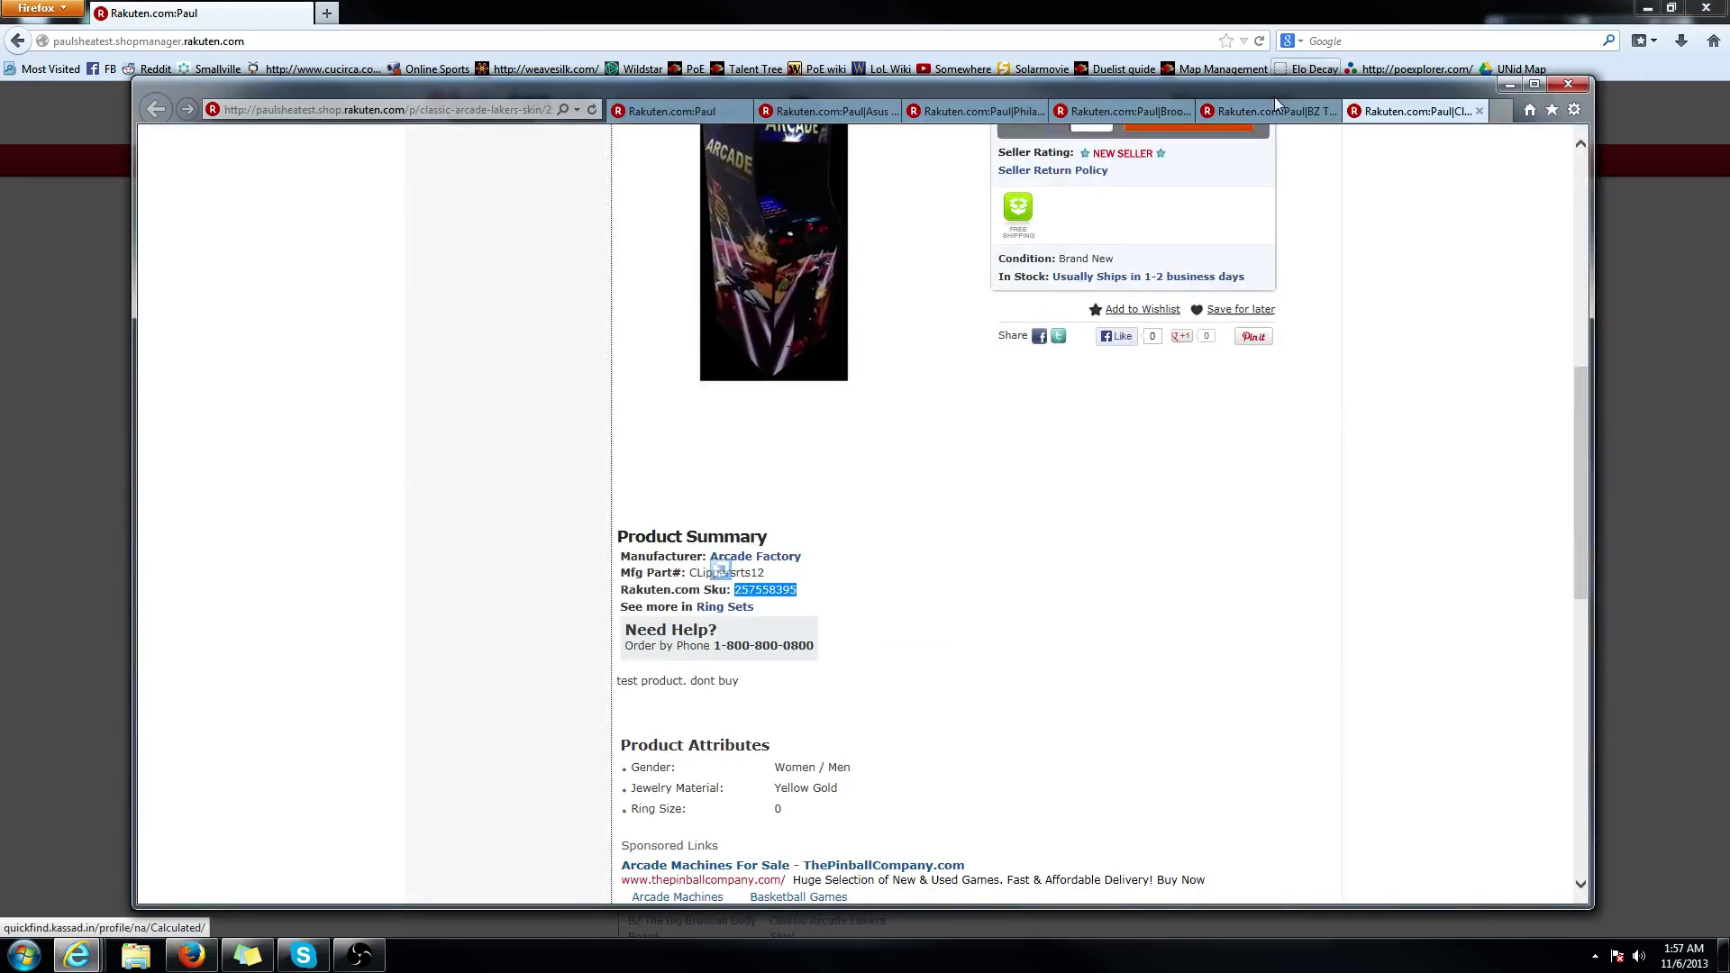
{"action": "left_click", "coordinate": [1271, 112]}
{"action": "right_click", "coordinate": [760, 538]}
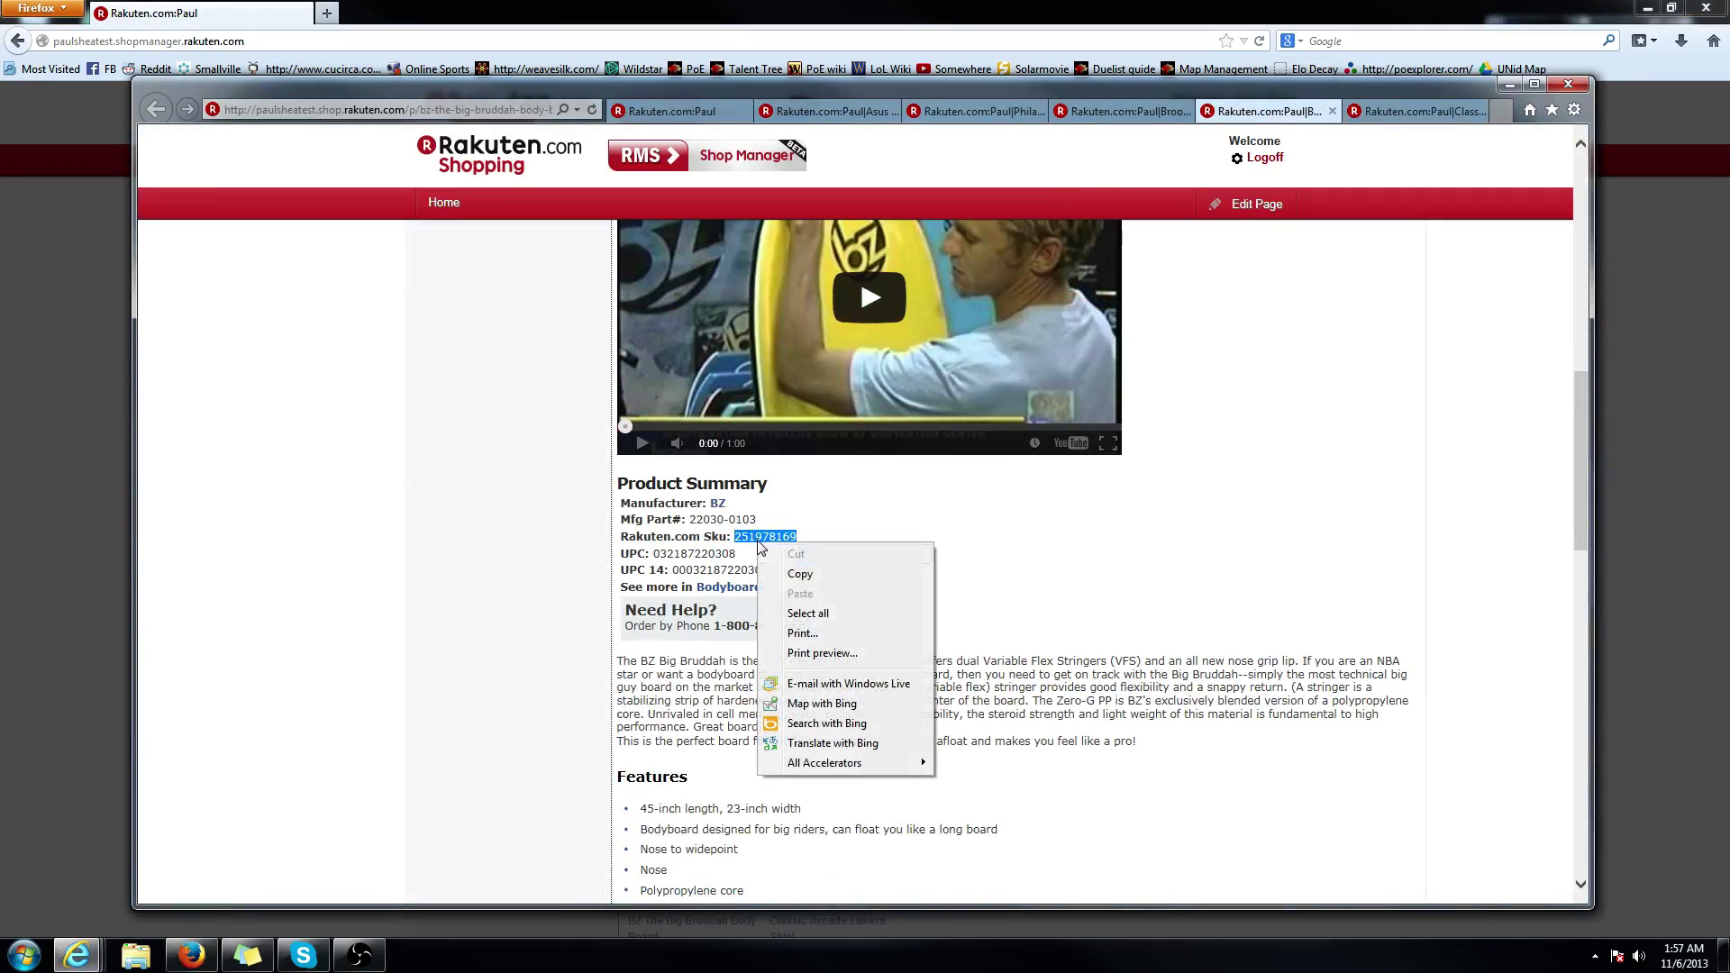
{"action": "left_click", "coordinate": [812, 580]}
{"action": "key", "text": "alt+Tab"}
{"action": "left_click", "coordinate": [853, 490]}
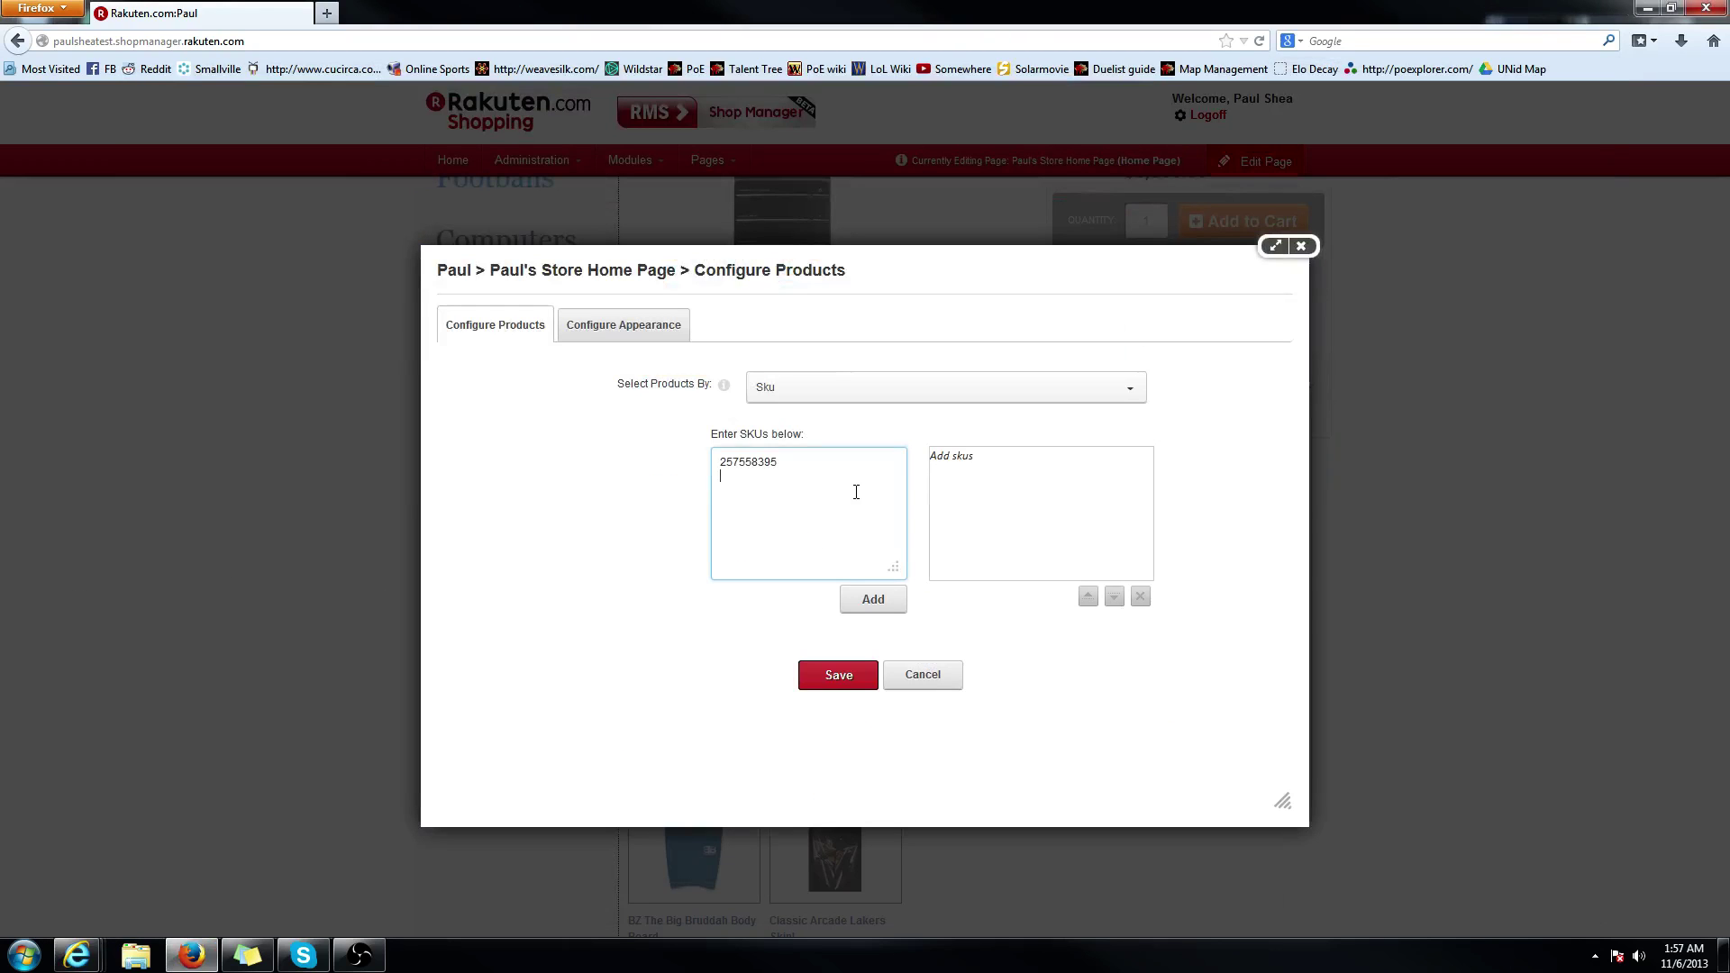
{"action": "key", "text": "Return"}
{"action": "key", "text": "ctrl+v"}
Paste the Brooks jacket and Philadelphia Eagles football SKUs as the third and fourth entries
{"action": "key", "text": "alt+Tab"}
{"action": "left_click", "coordinate": [1082, 115]}
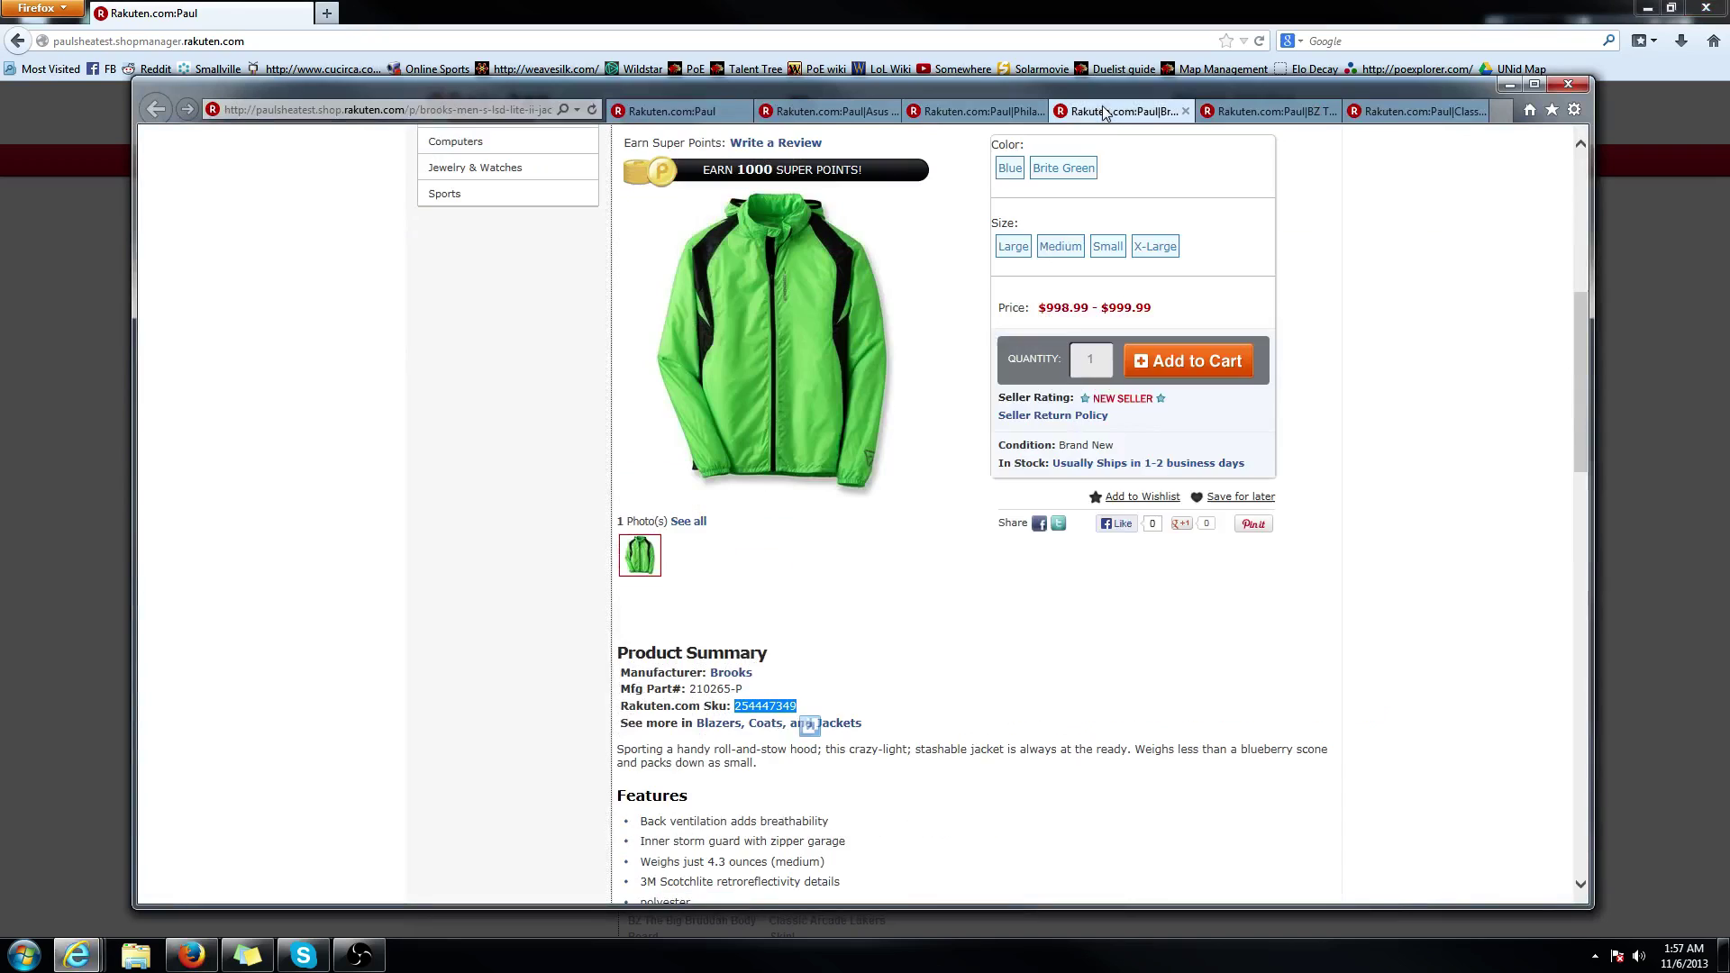
{"action": "right_click", "coordinate": [753, 712]}
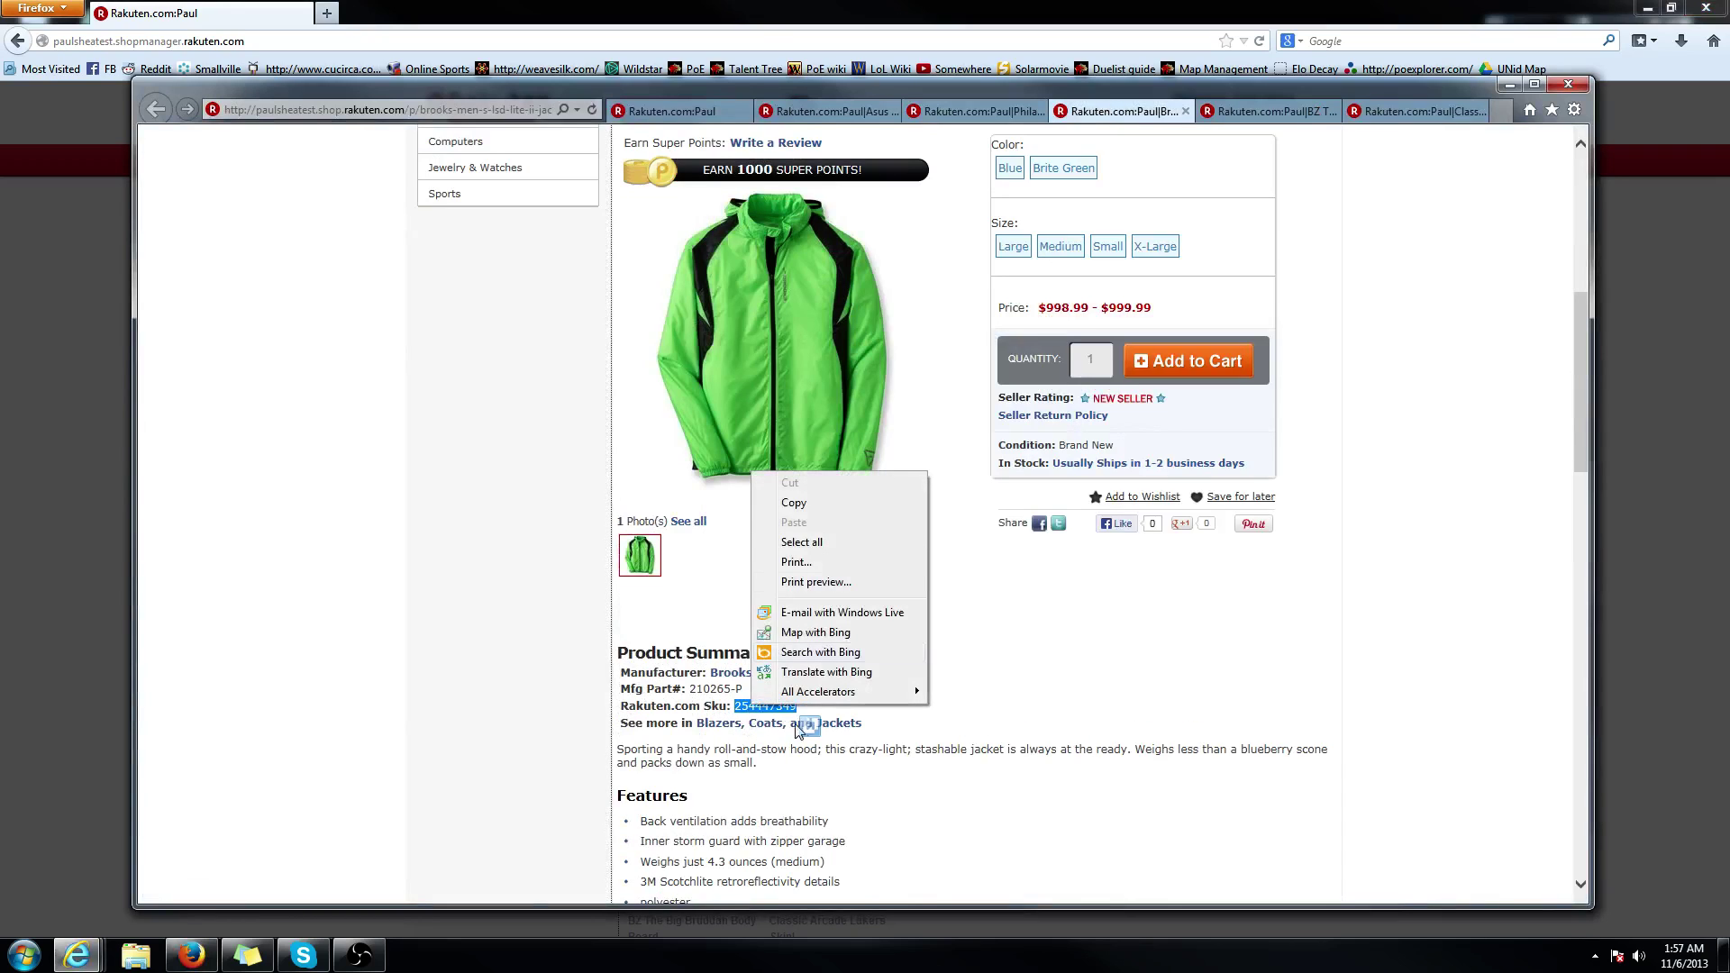
{"action": "left_click", "coordinate": [810, 502]}
{"action": "key", "text": "alt+Tab"}
{"action": "key", "text": "ctrl+v"}
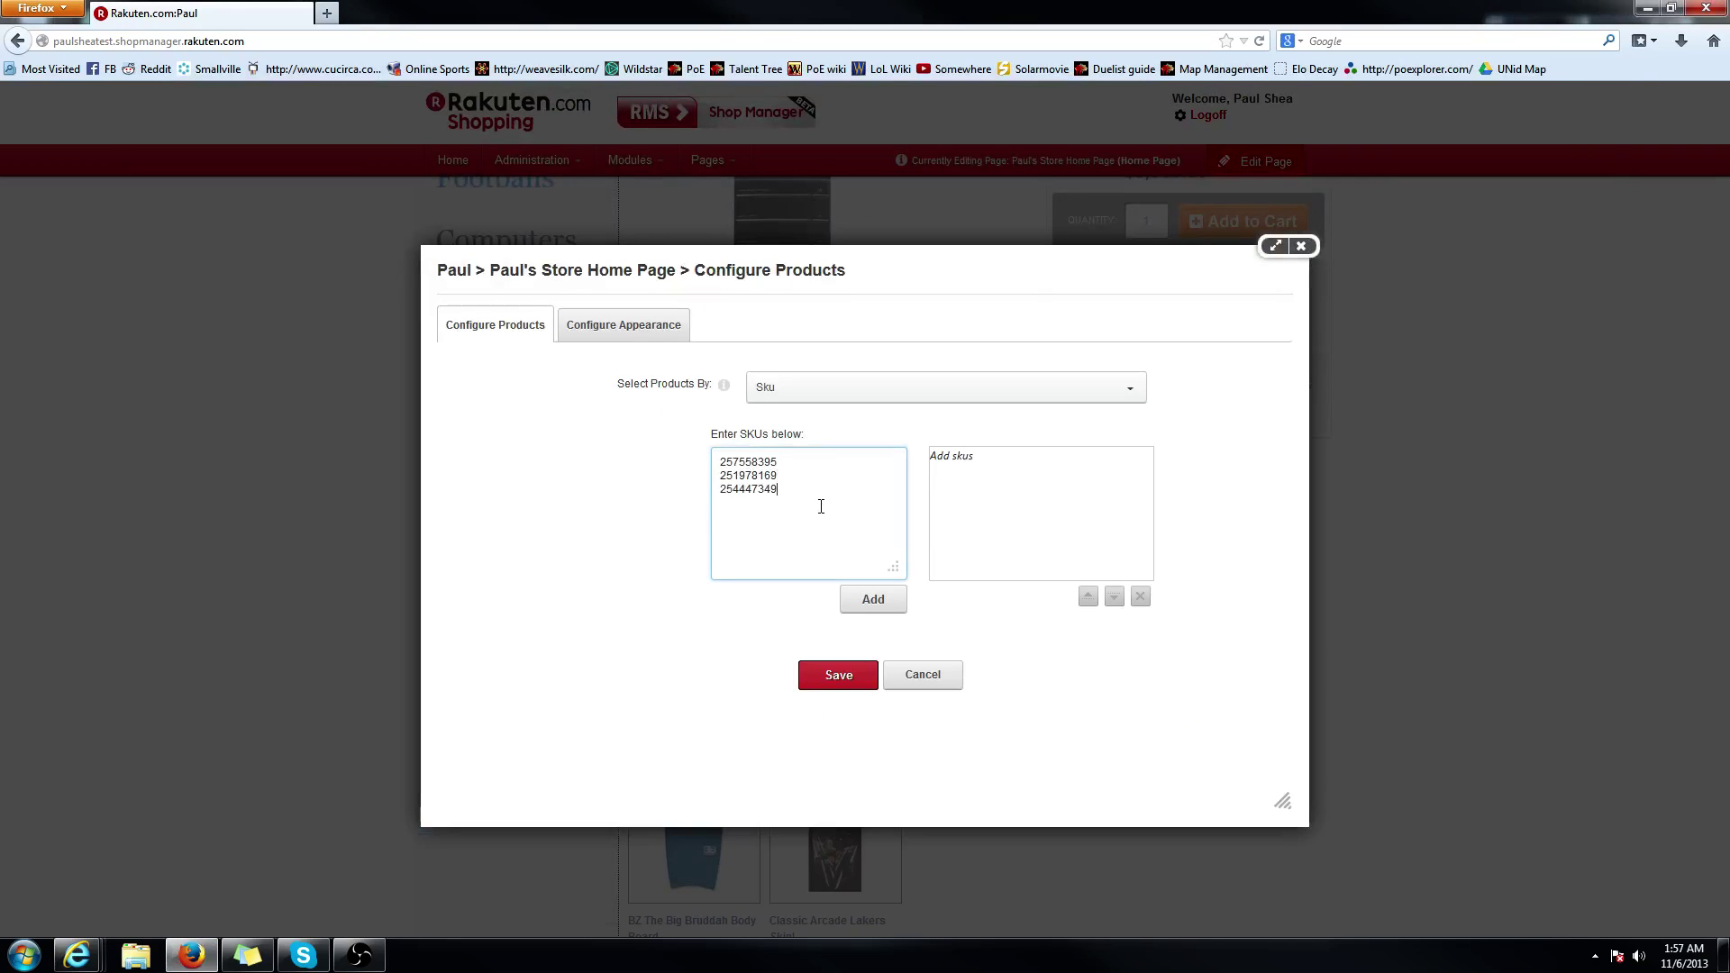
{"action": "key", "text": "alt+Tab"}
{"action": "left_click", "coordinate": [973, 112]}
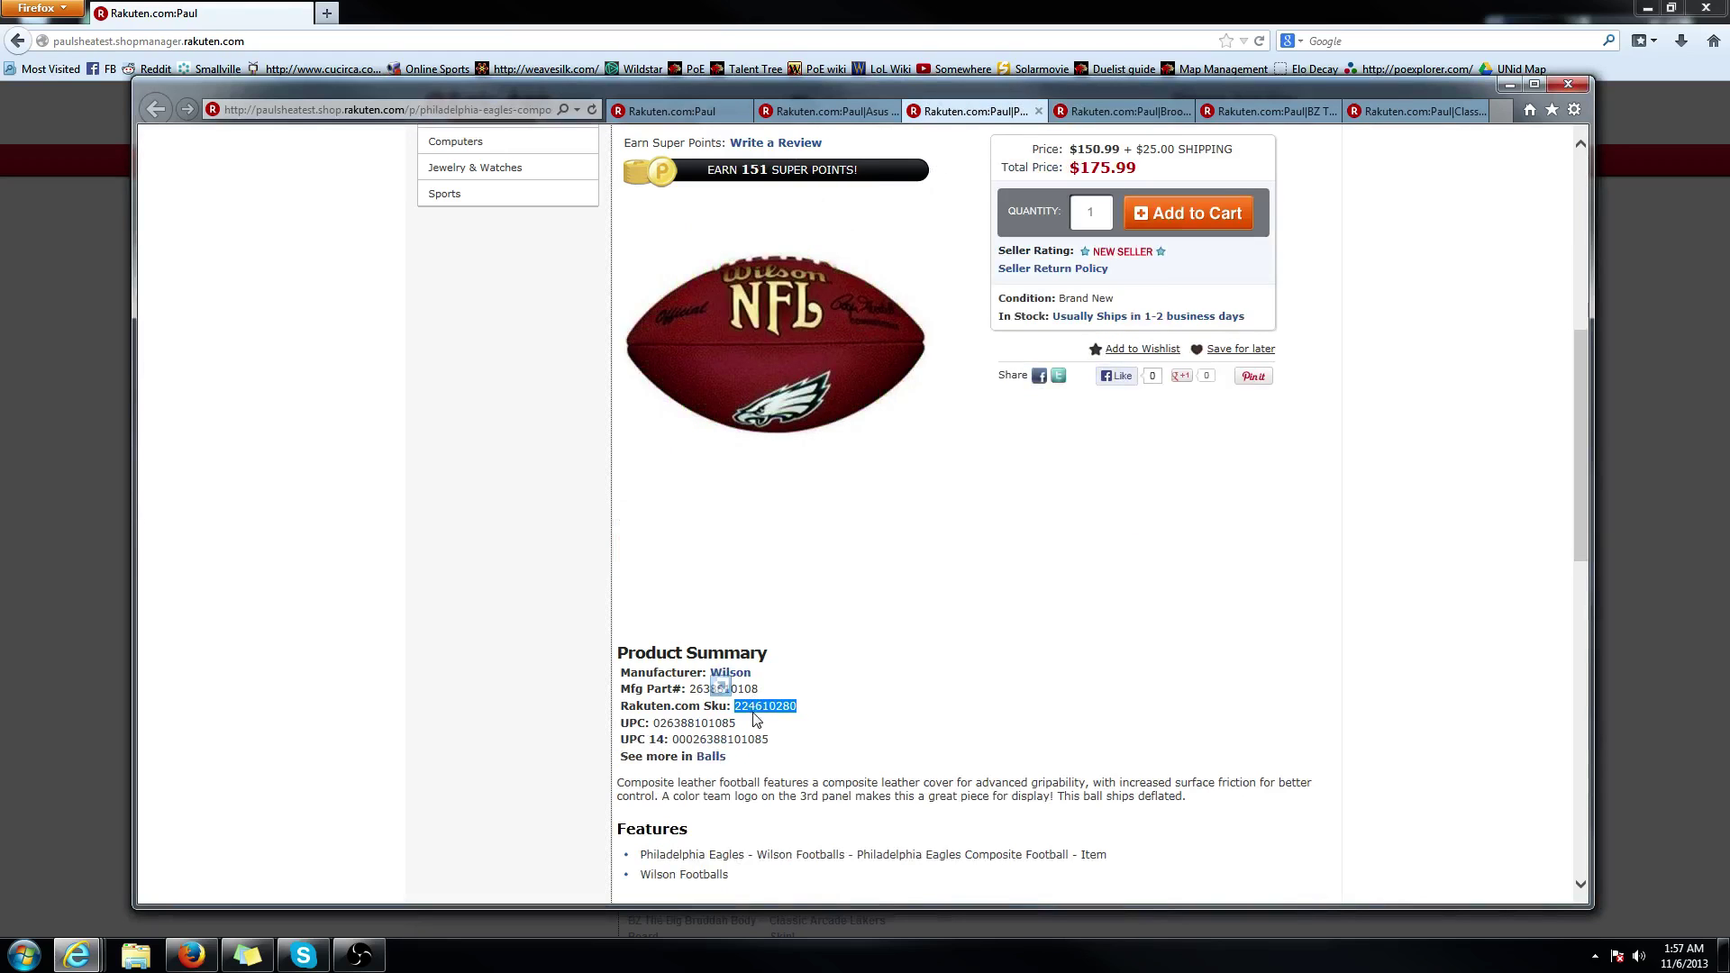
{"action": "right_click", "coordinate": [753, 720]}
{"action": "left_click", "coordinate": [816, 507]}
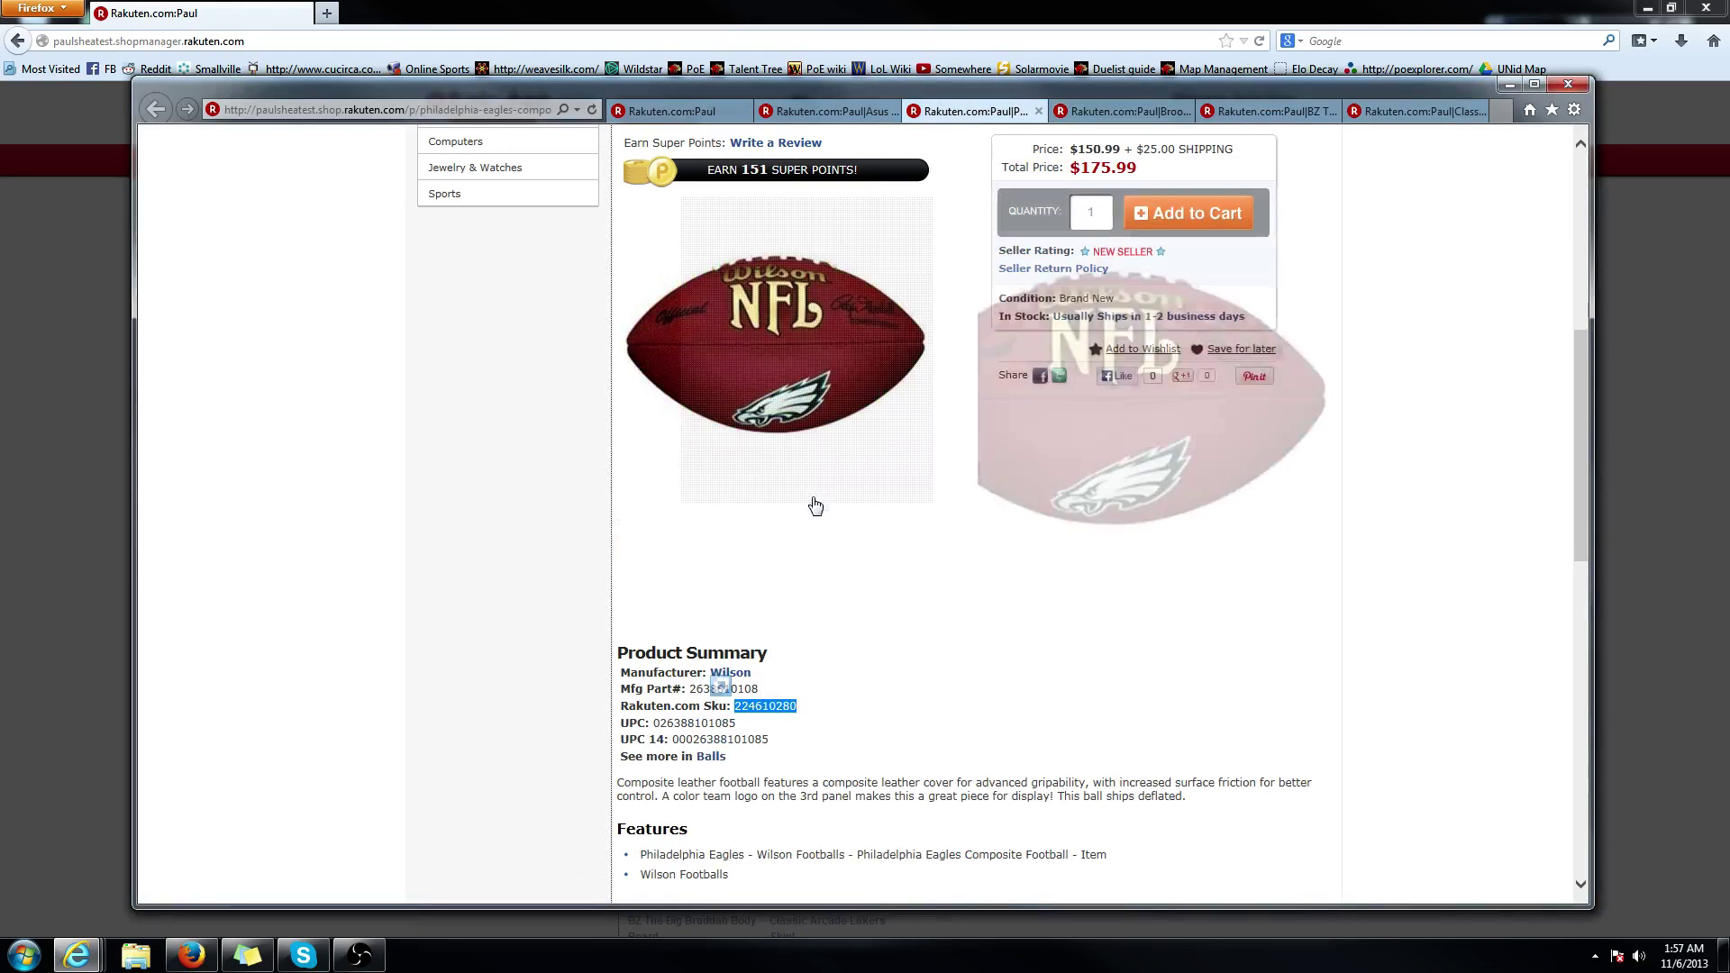
{"action": "key", "text": "alt+Tab"}
{"action": "key", "text": "ctrl+v"}
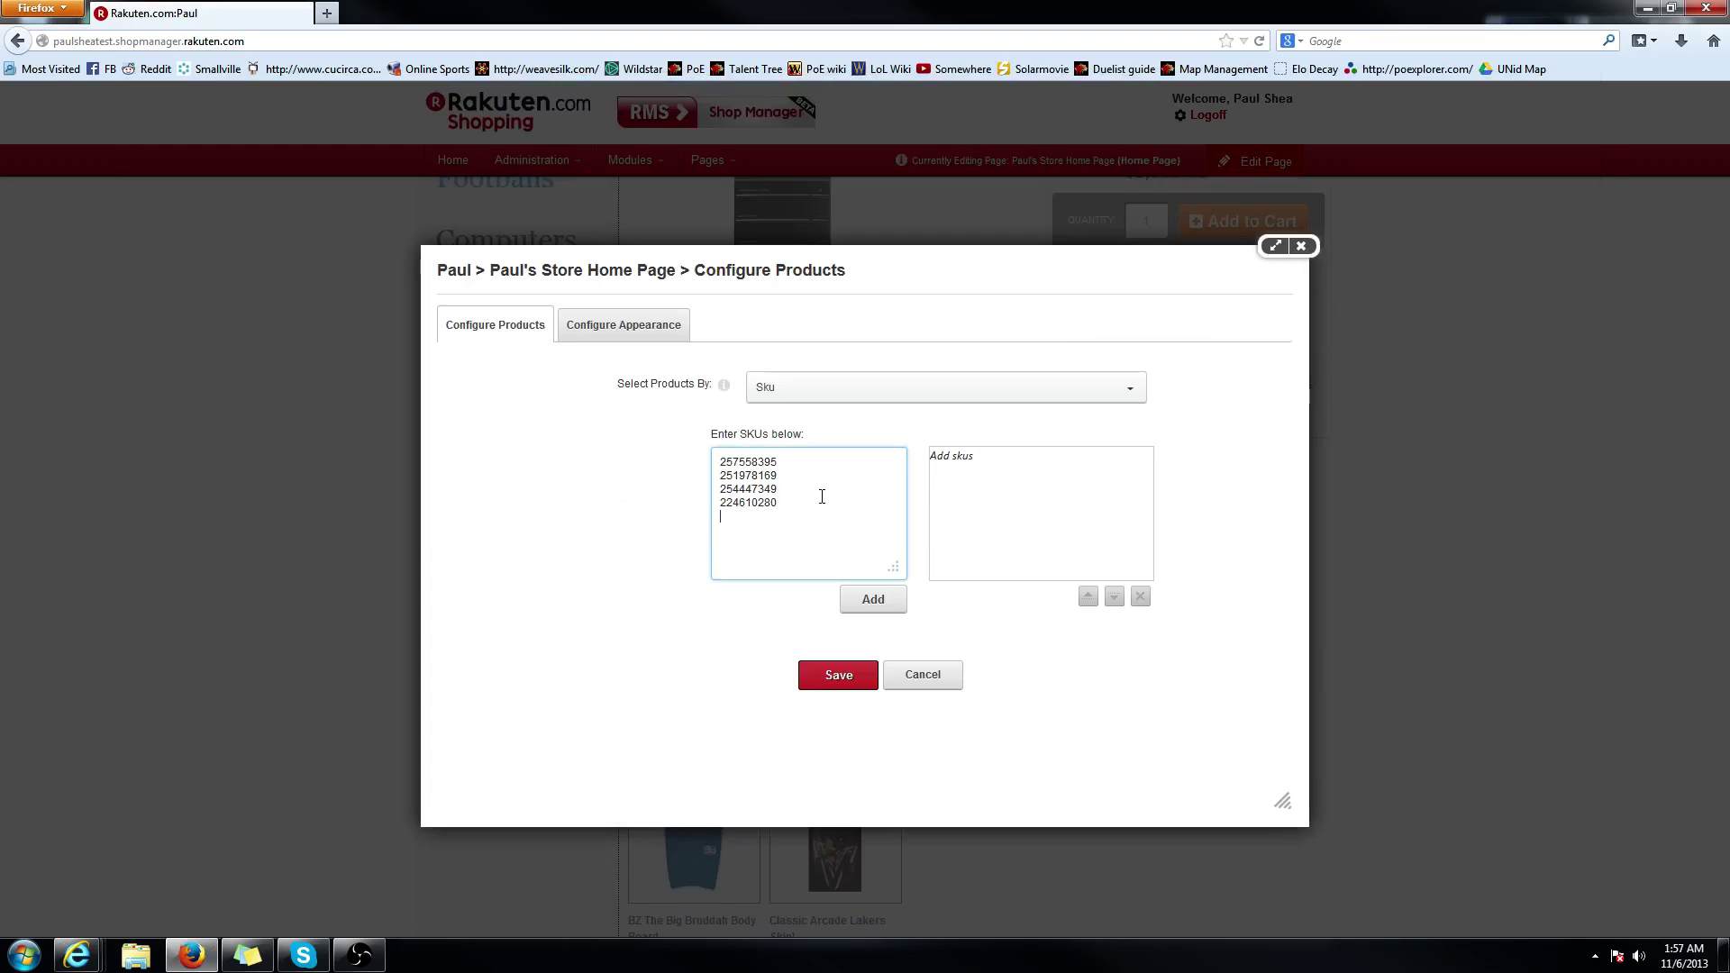
Copy the Asus desktop computer SKU and paste it as the fifth entry
{"action": "key", "text": "alt+Tab"}
{"action": "left_click", "coordinate": [819, 113]}
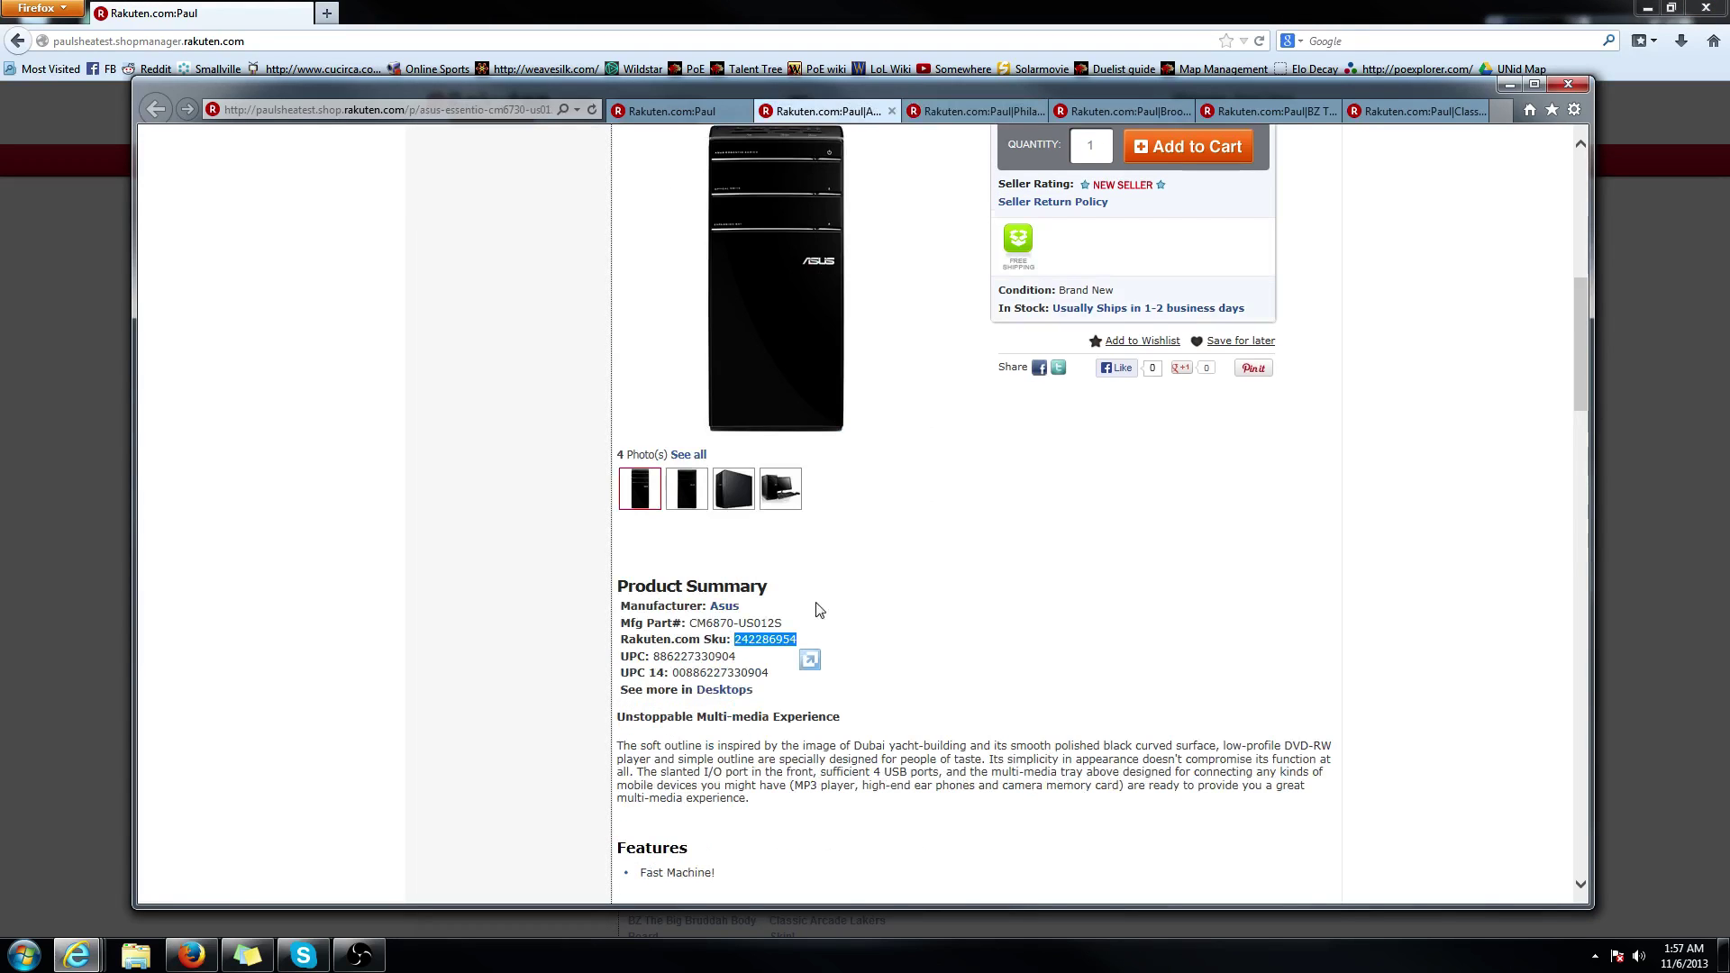
{"action": "right_click", "coordinate": [776, 646]}
{"action": "left_click", "coordinate": [831, 673]}
{"action": "key", "text": "alt+Tab"}
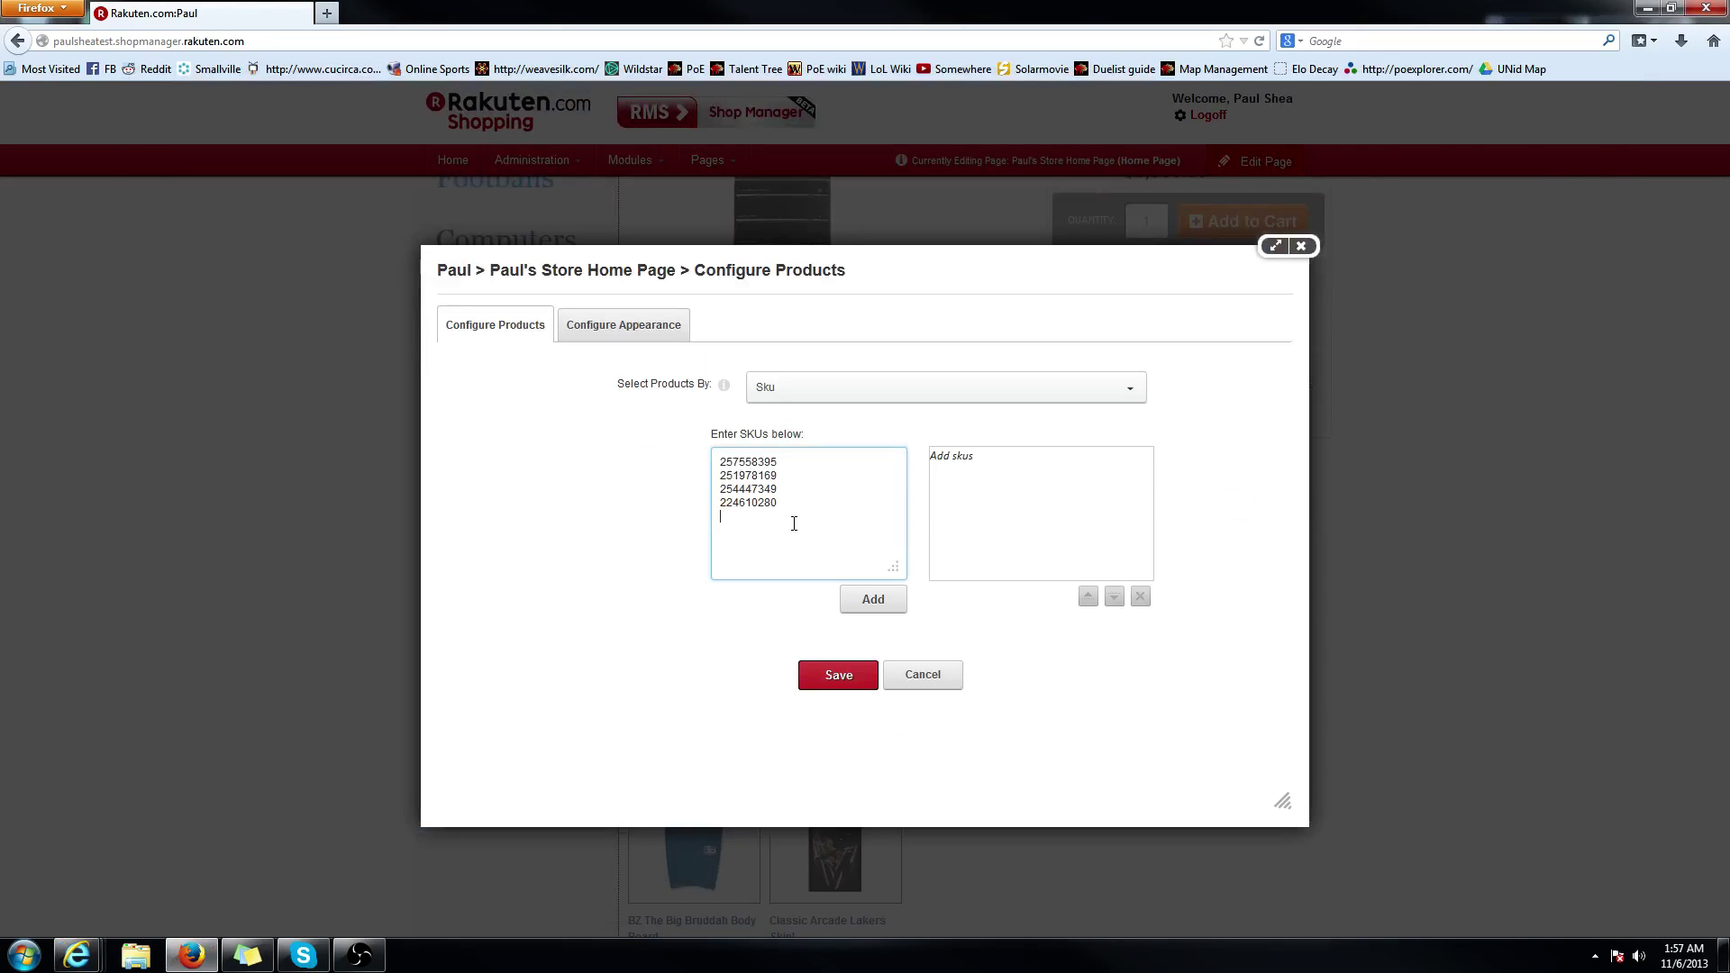
{"action": "key", "text": "ctrl+v"}
Add the five SKUs to the product list and keep SKU 242286954 at the end of the order
{"action": "left_click", "coordinate": [876, 605]}
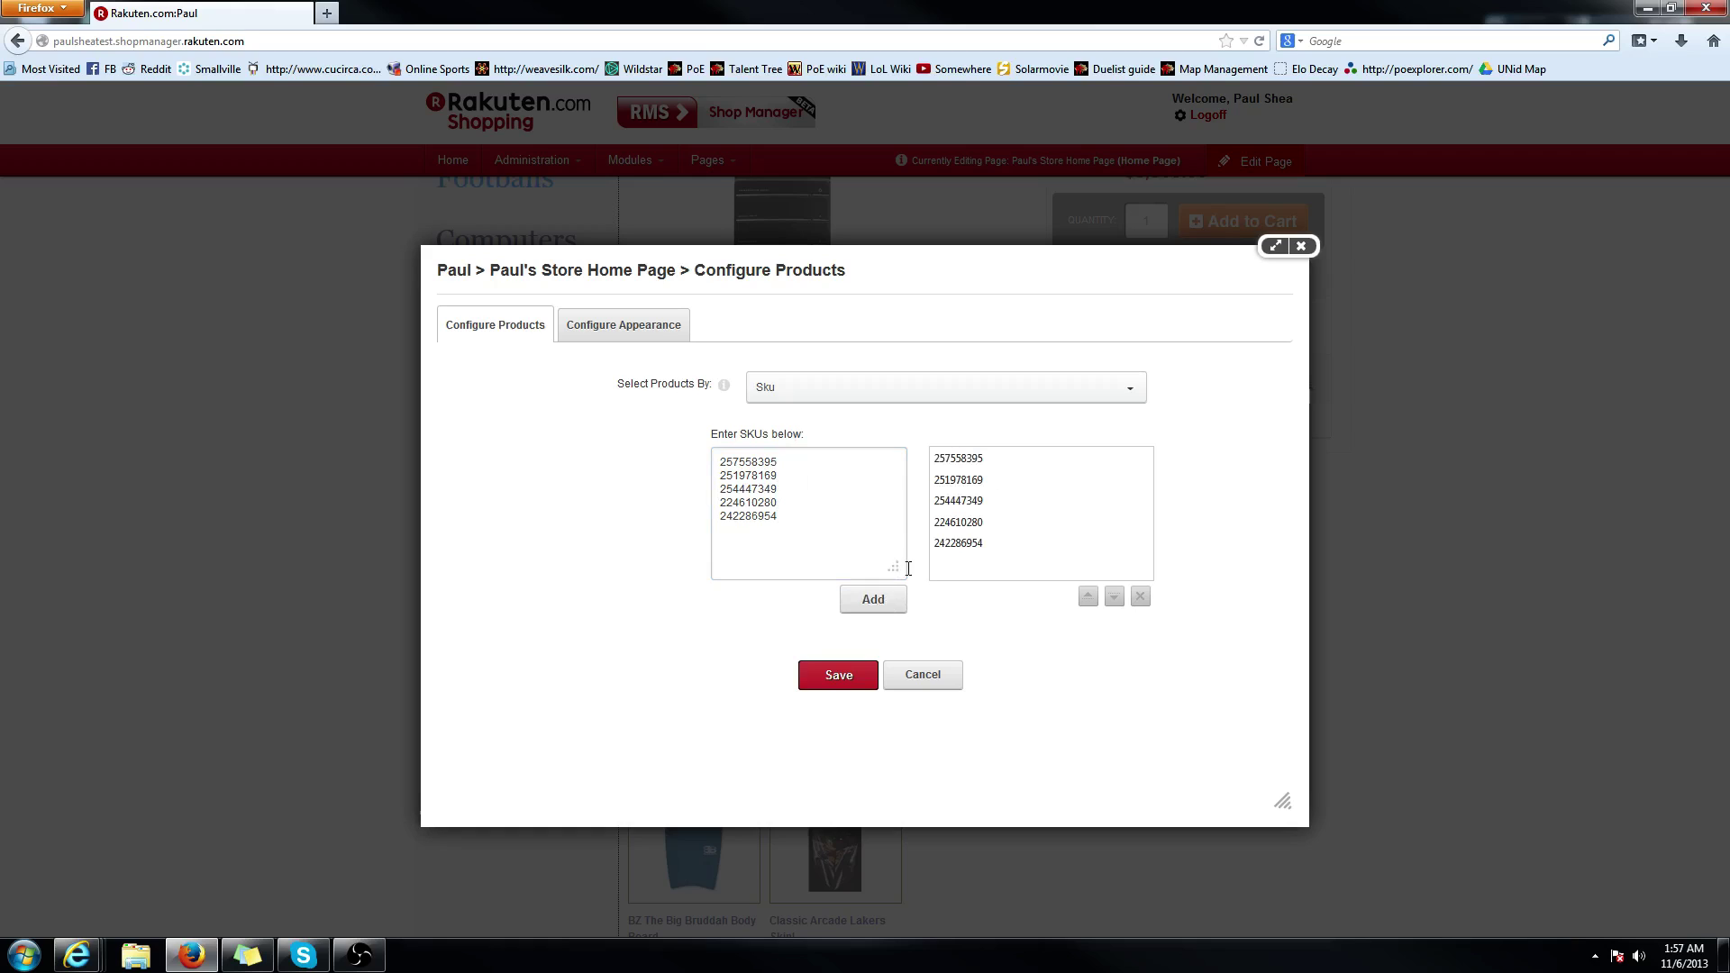
{"action": "left_click", "coordinate": [962, 459]}
{"action": "left_click", "coordinate": [976, 544]}
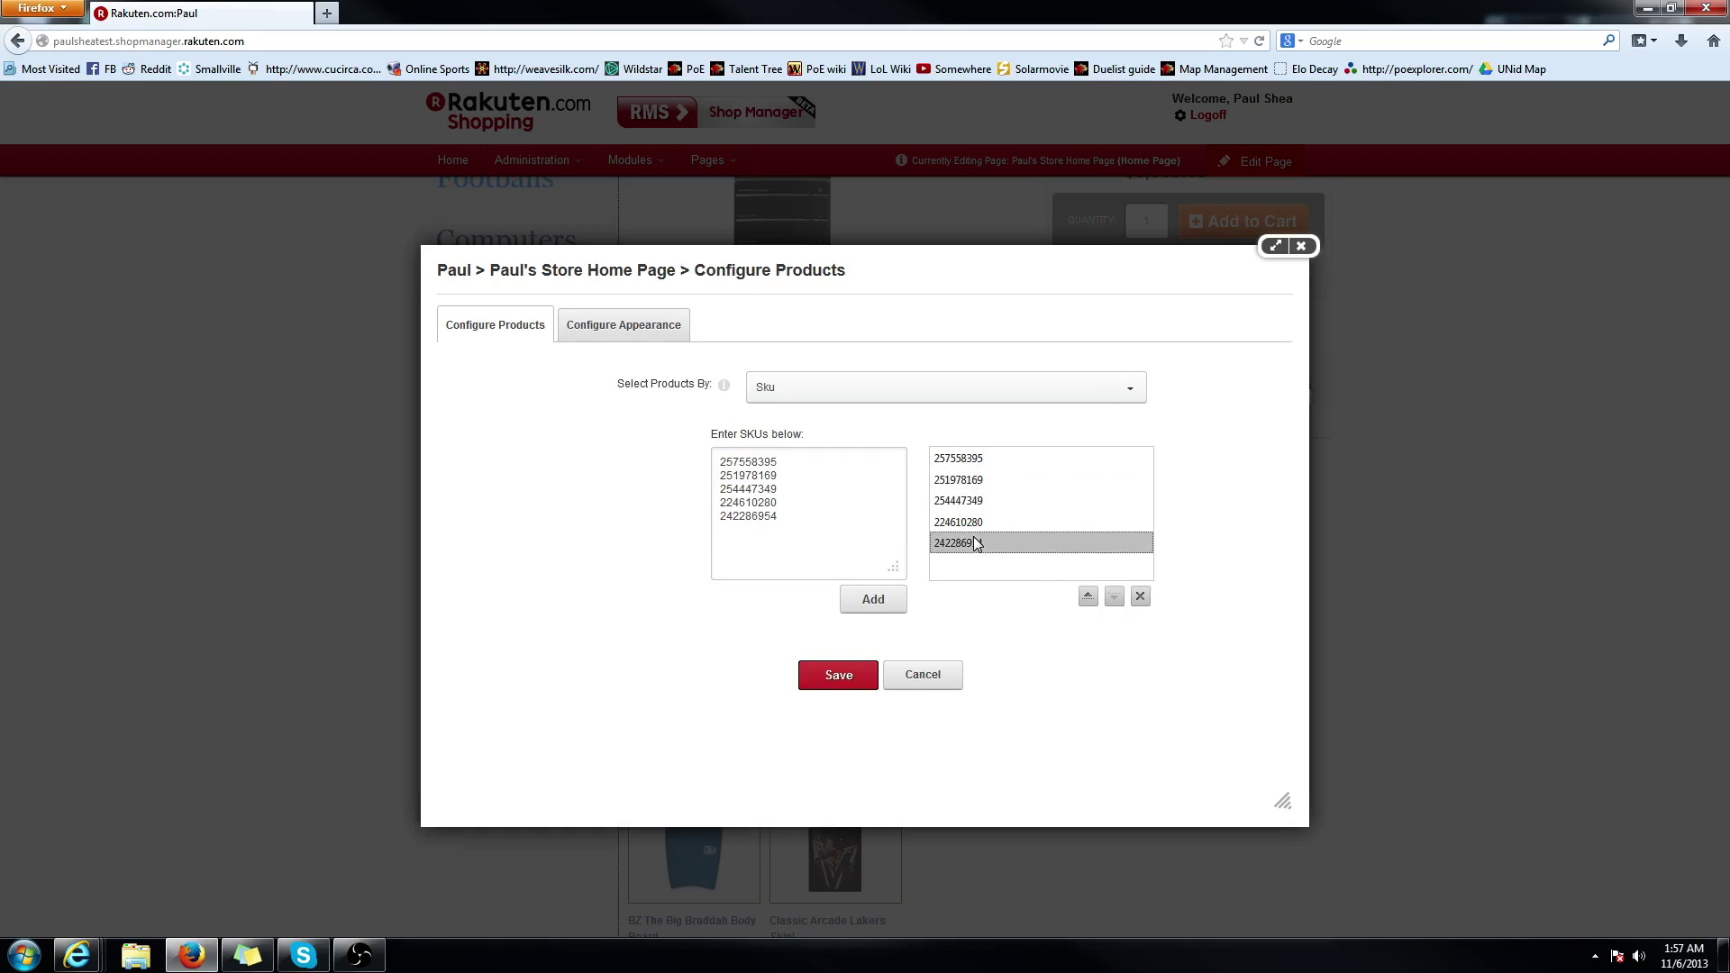
{"action": "left_click", "coordinate": [1088, 596]}
{"action": "left_click", "coordinate": [1116, 601]}
{"action": "left_click", "coordinate": [1116, 600]}
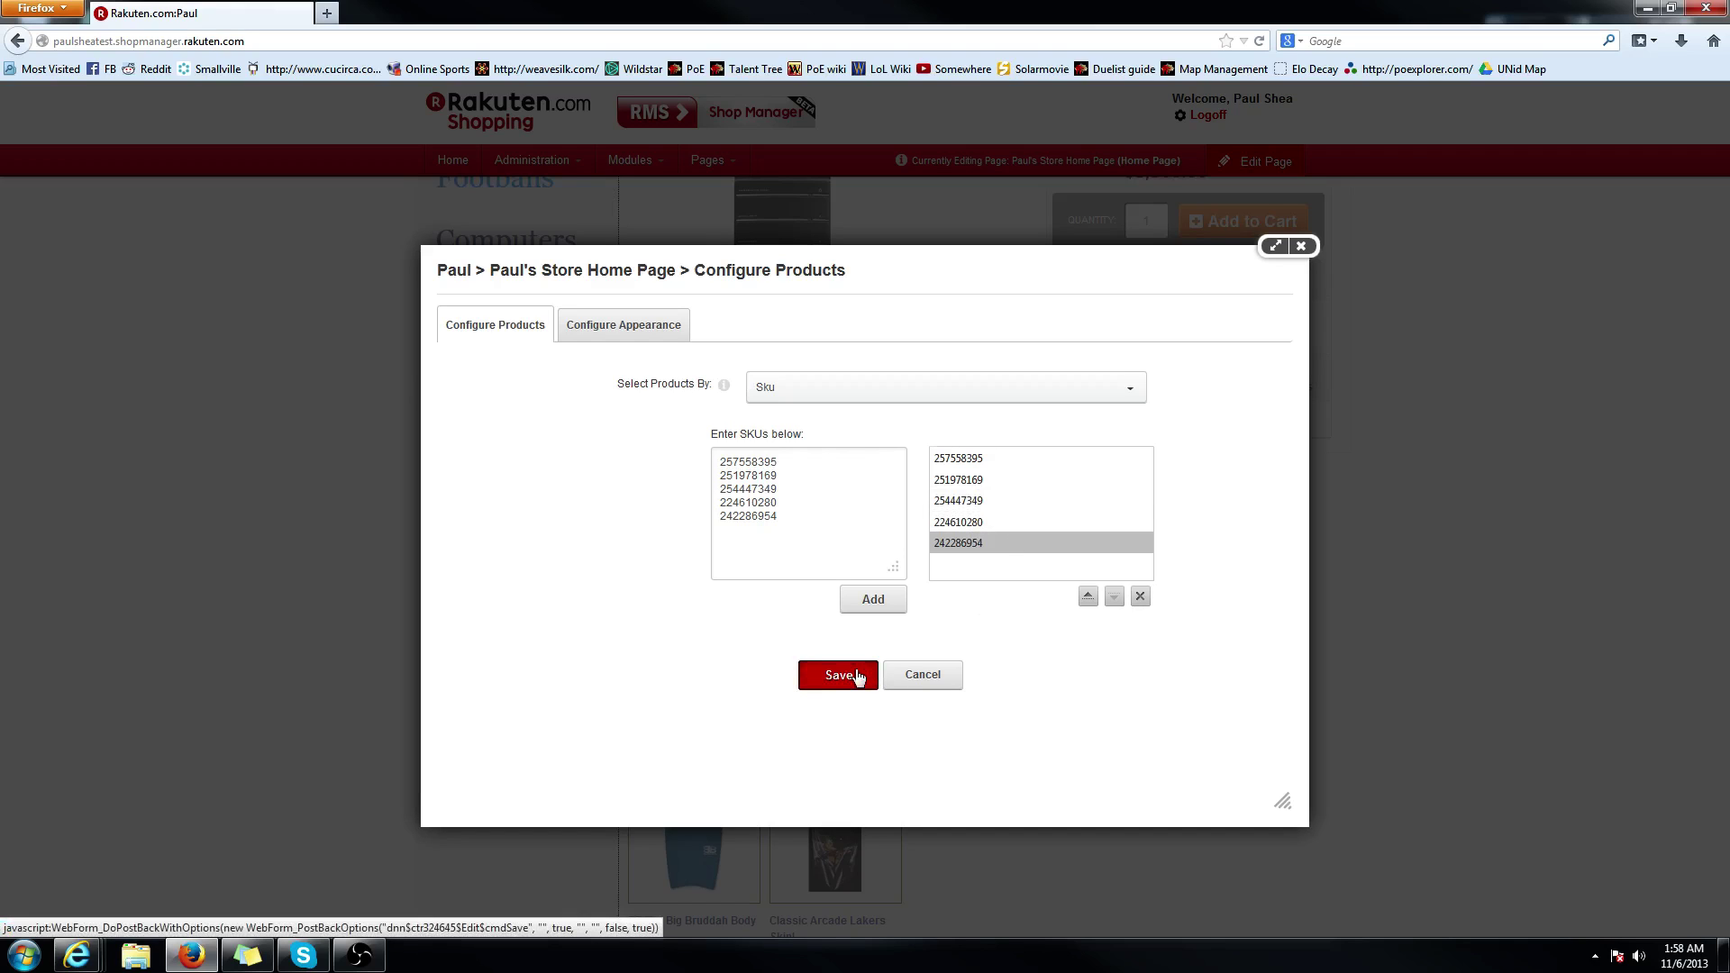
Save the SKU list, close edit mode to preview the five products, then return to editing
{"action": "left_click", "coordinate": [855, 674]}
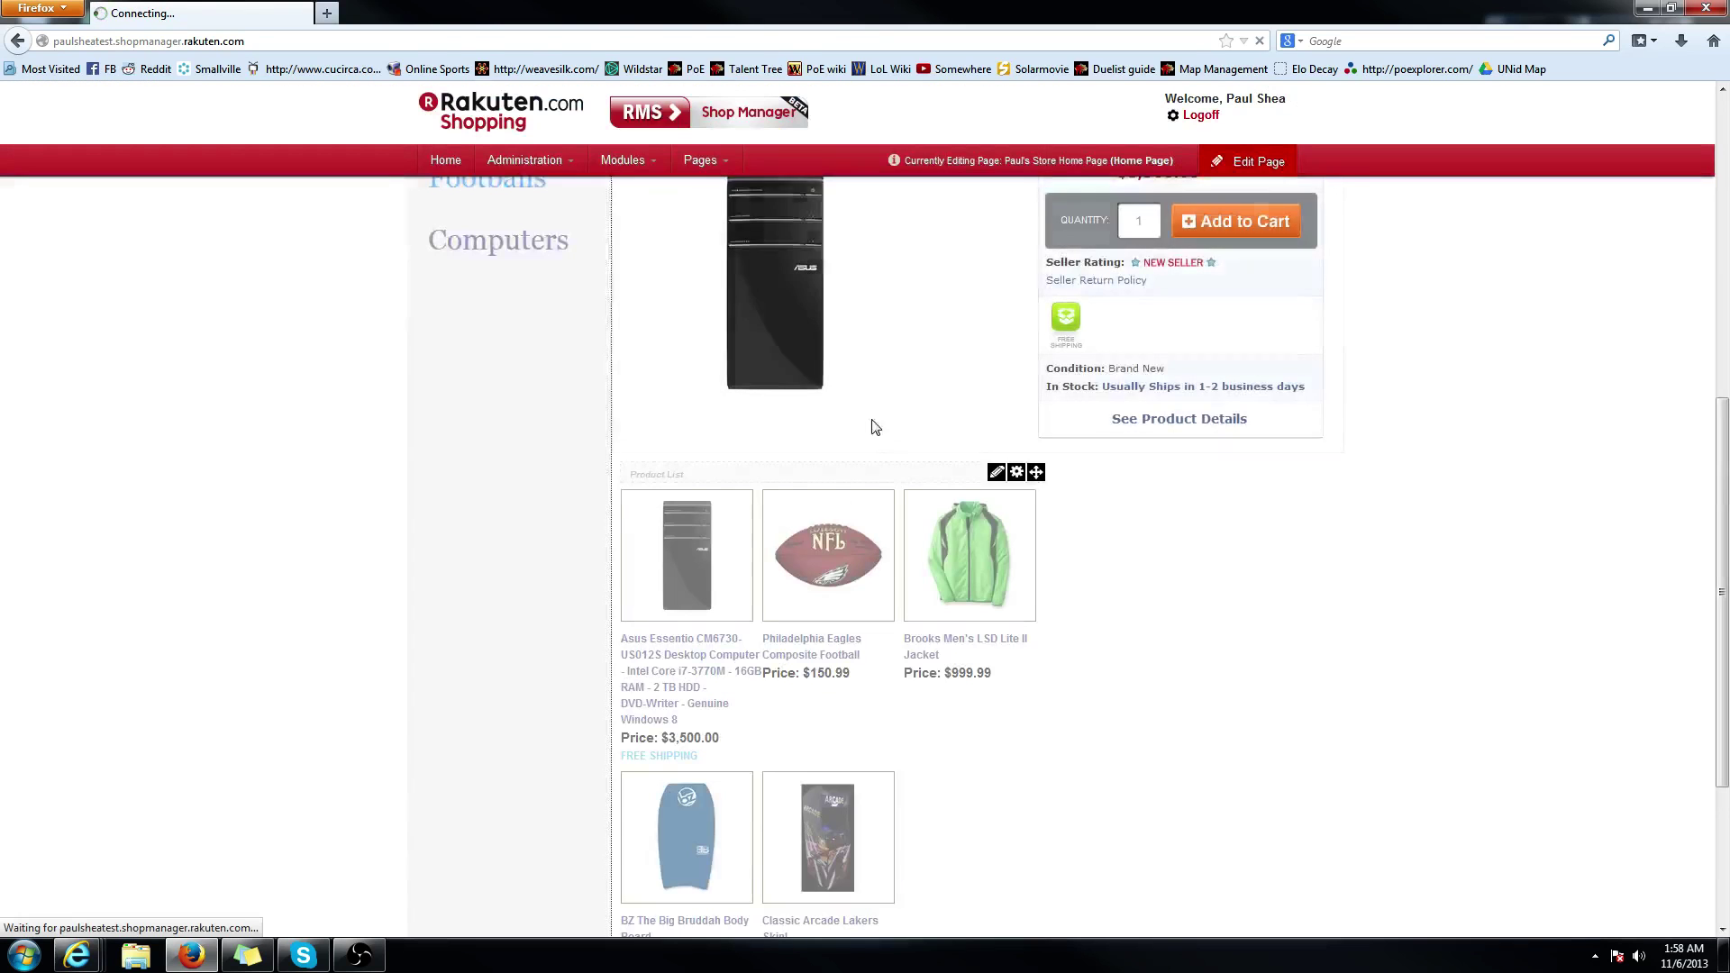
{"action": "scroll", "coordinate": [1185, 439], "scroll_direction": "up", "scroll_amount": 1}
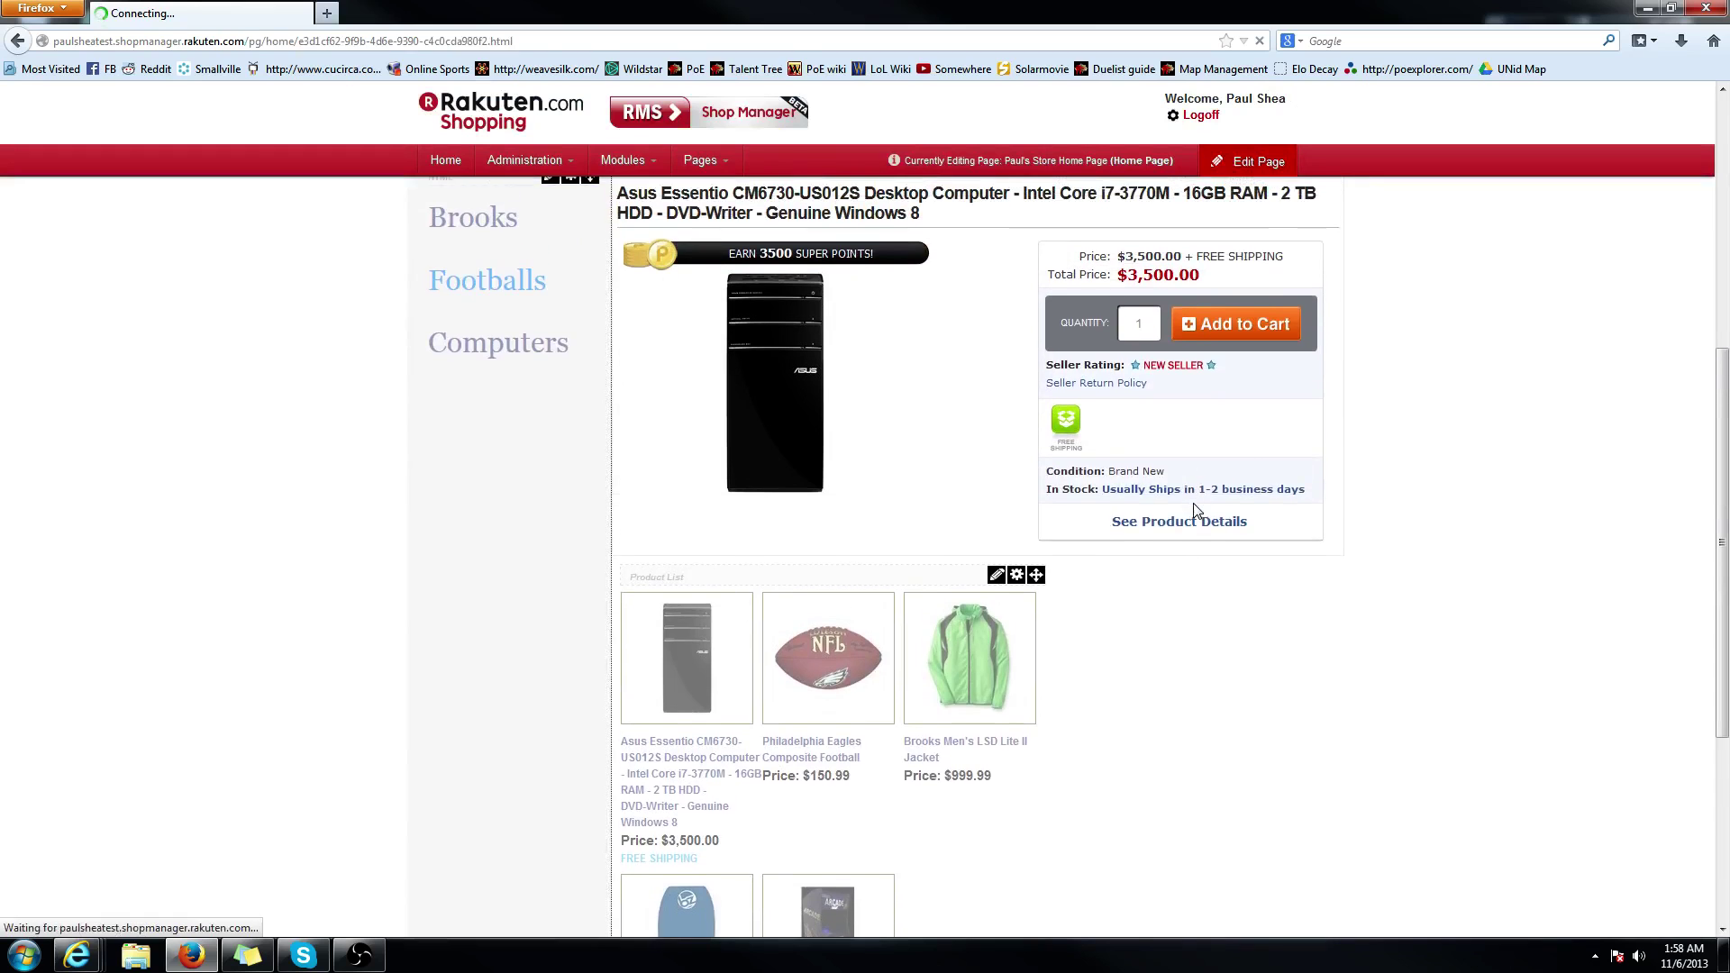
{"action": "scroll", "coordinate": [1164, 474], "scroll_direction": "down", "scroll_amount": 5}
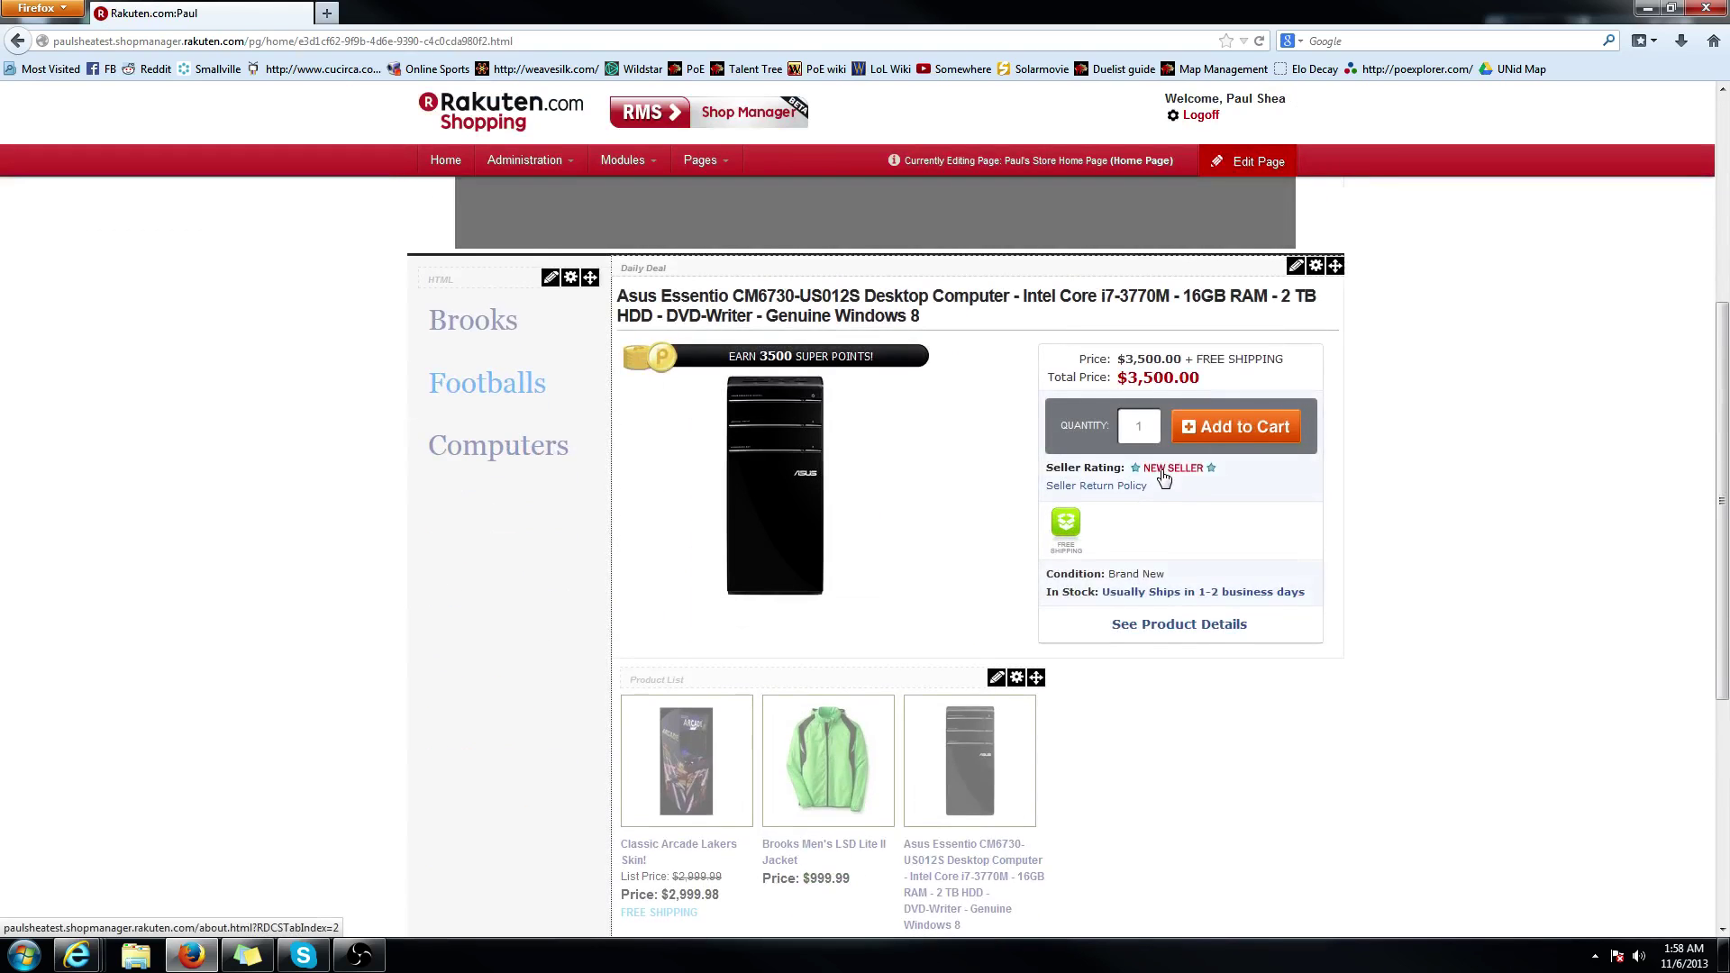
{"action": "scroll", "coordinate": [1161, 476], "scroll_direction": "down", "scroll_amount": 3}
{"action": "scroll", "coordinate": [1163, 467], "scroll_direction": "up", "scroll_amount": 1}
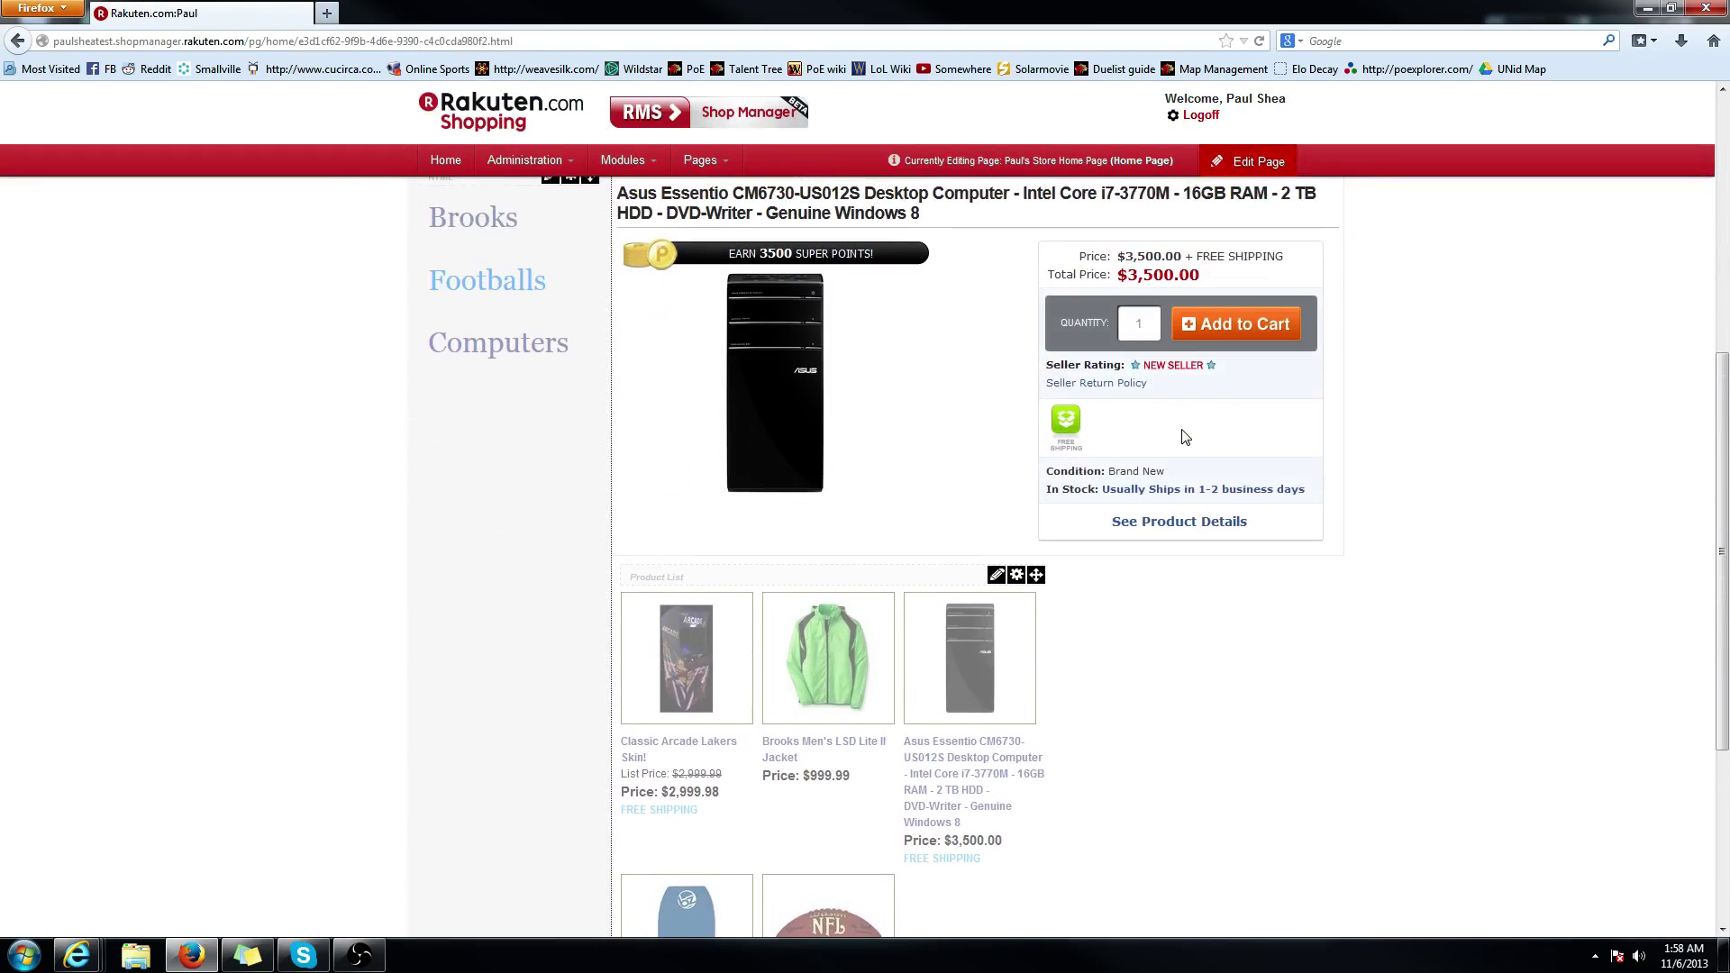
{"action": "left_click", "coordinate": [1238, 163]}
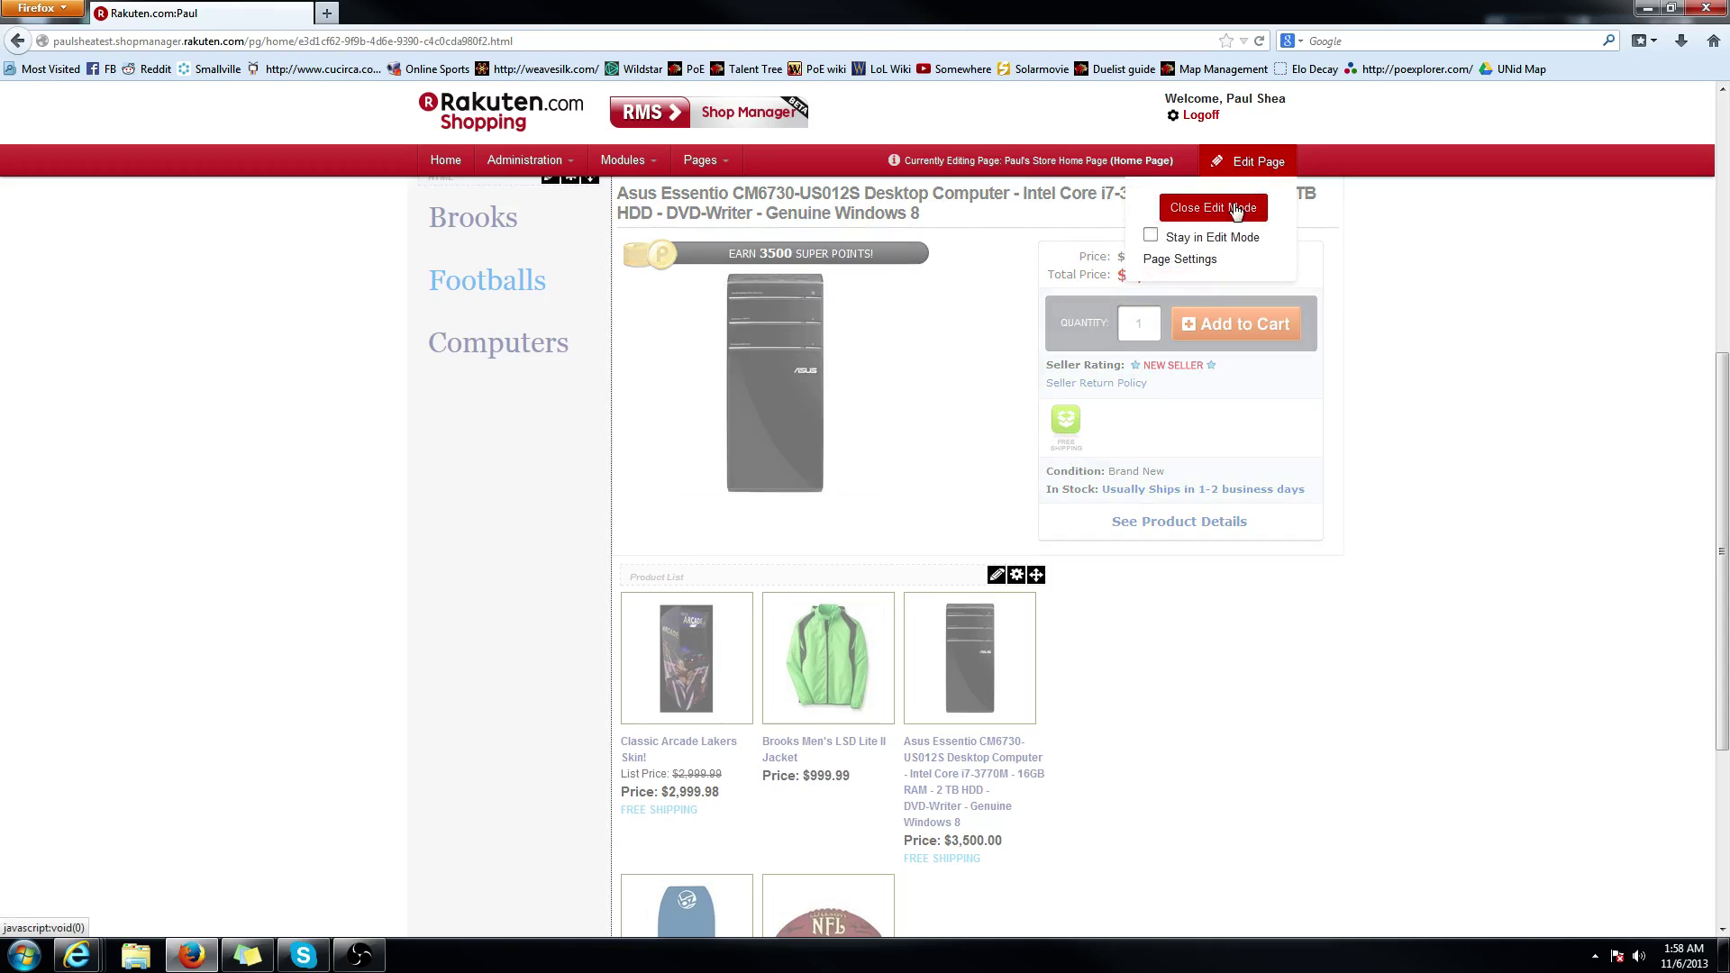
{"action": "left_click", "coordinate": [837, 677]}
{"action": "scroll", "coordinate": [834, 636], "scroll_direction": "down", "scroll_amount": 1}
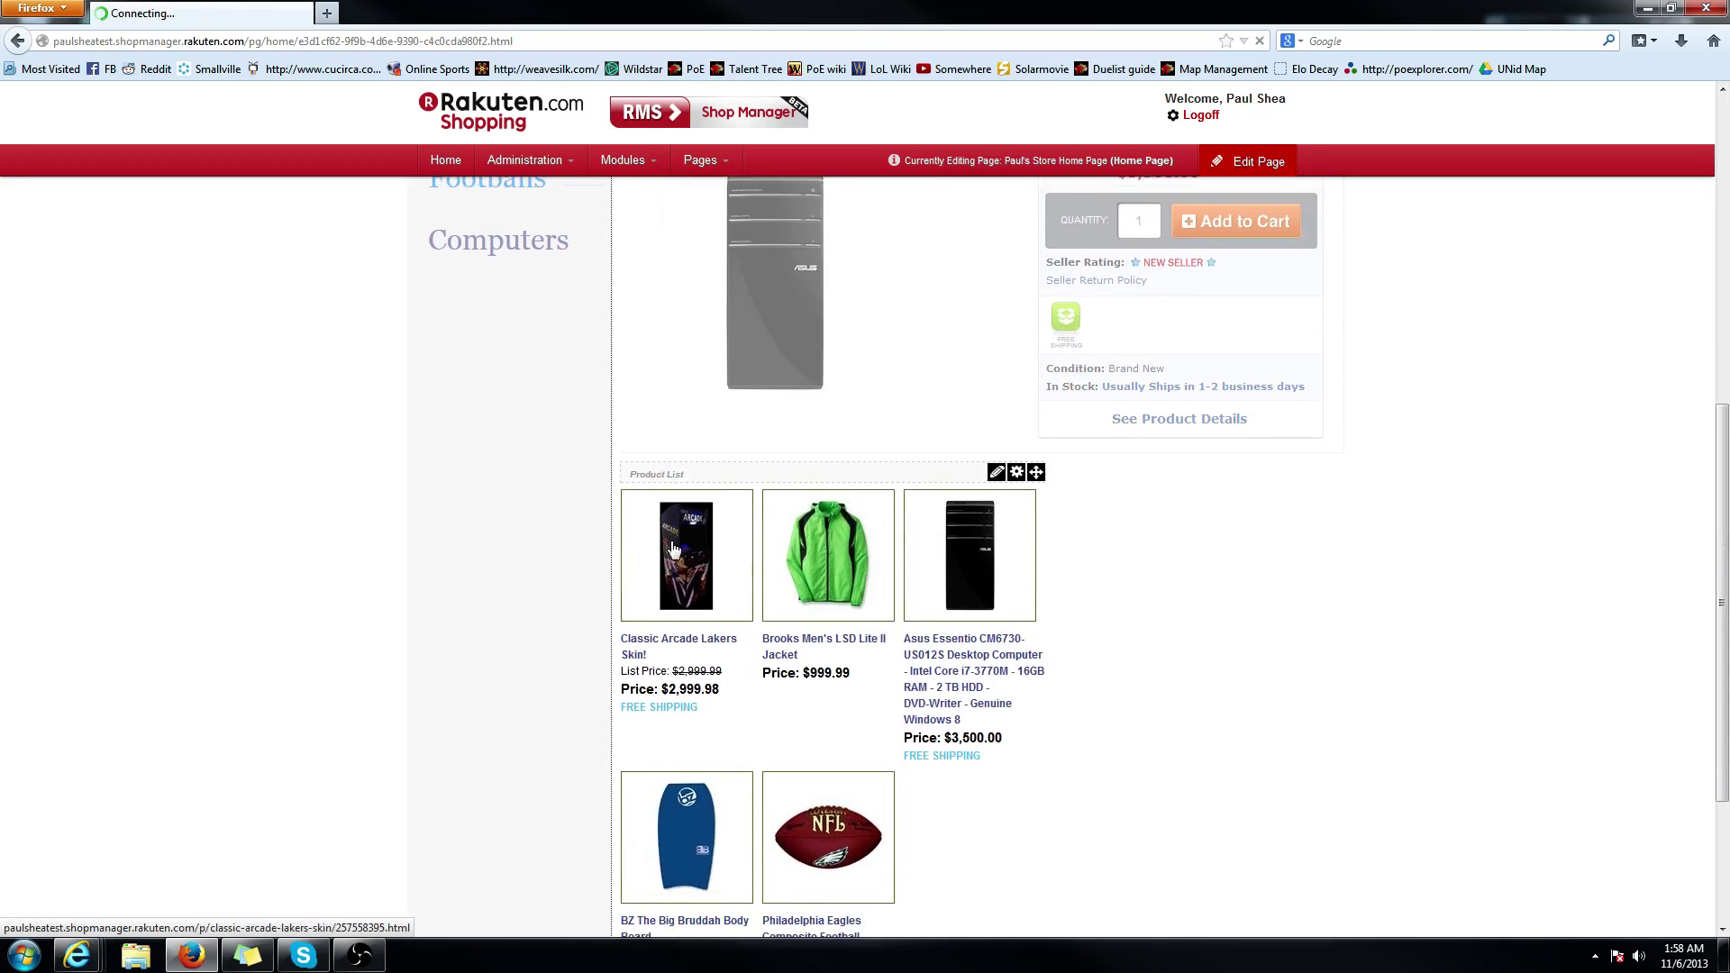
{"action": "scroll", "coordinate": [697, 528], "scroll_direction": "down", "scroll_amount": 2}
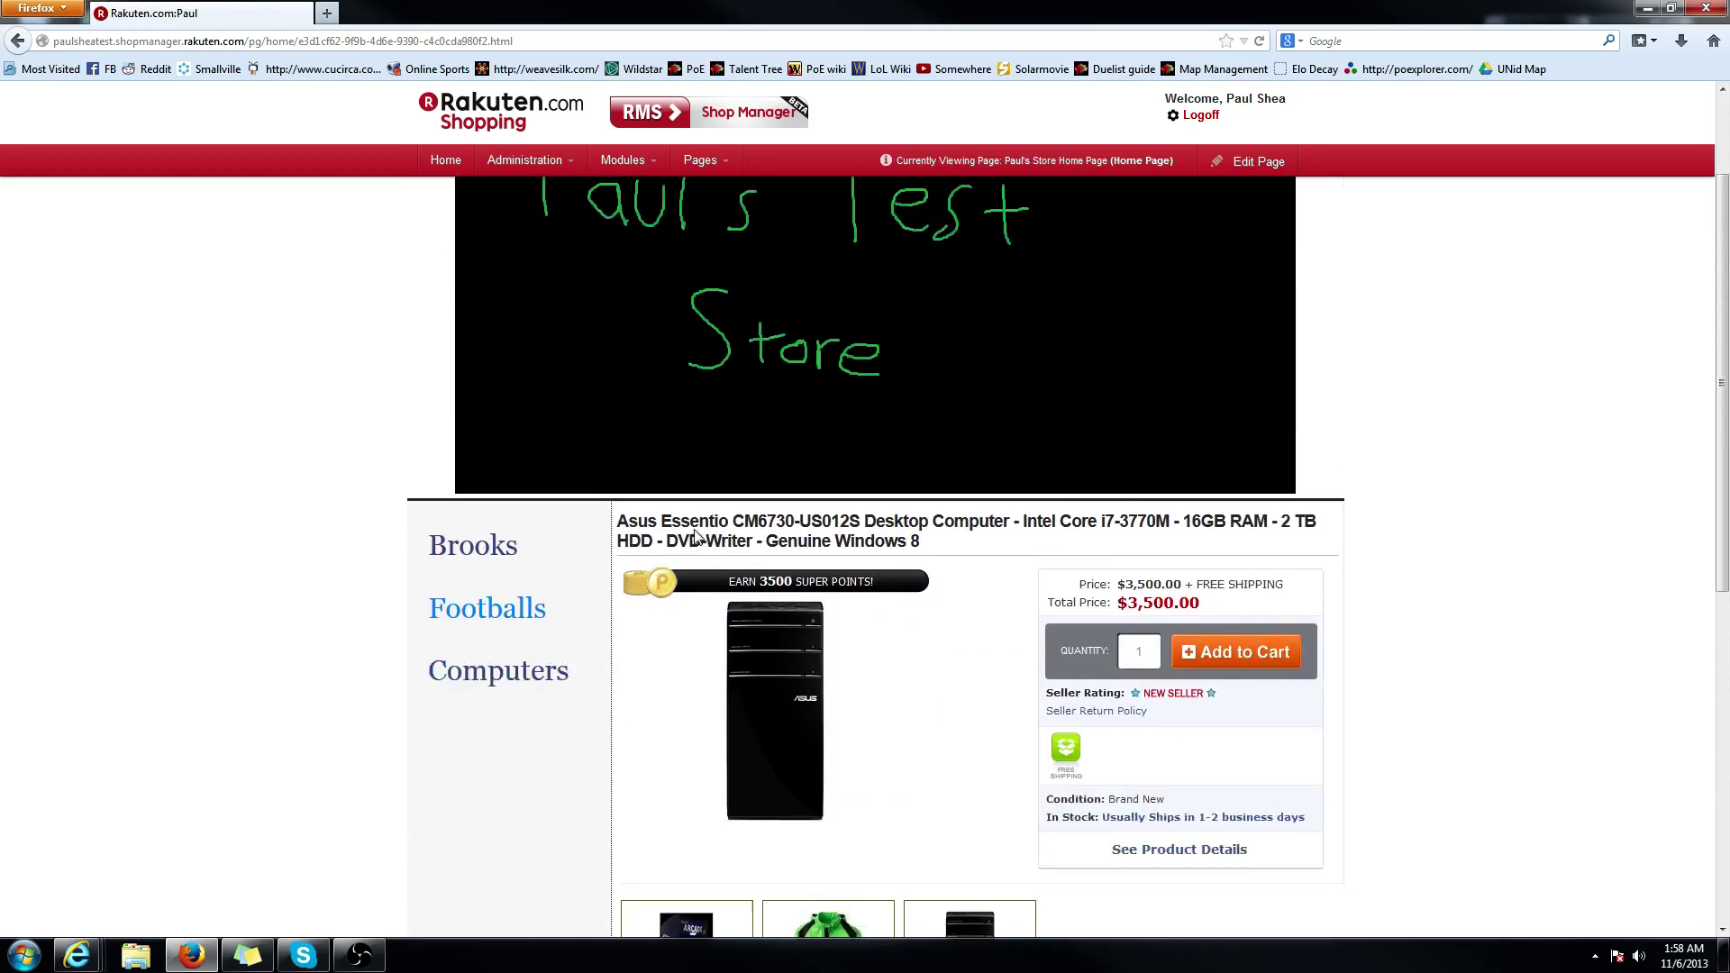
{"action": "scroll", "coordinate": [696, 527], "scroll_direction": "down", "scroll_amount": 2}
{"action": "scroll", "coordinate": [696, 528], "scroll_direction": "down", "scroll_amount": 1}
{"action": "scroll", "coordinate": [694, 522], "scroll_direction": "down", "scroll_amount": 1}
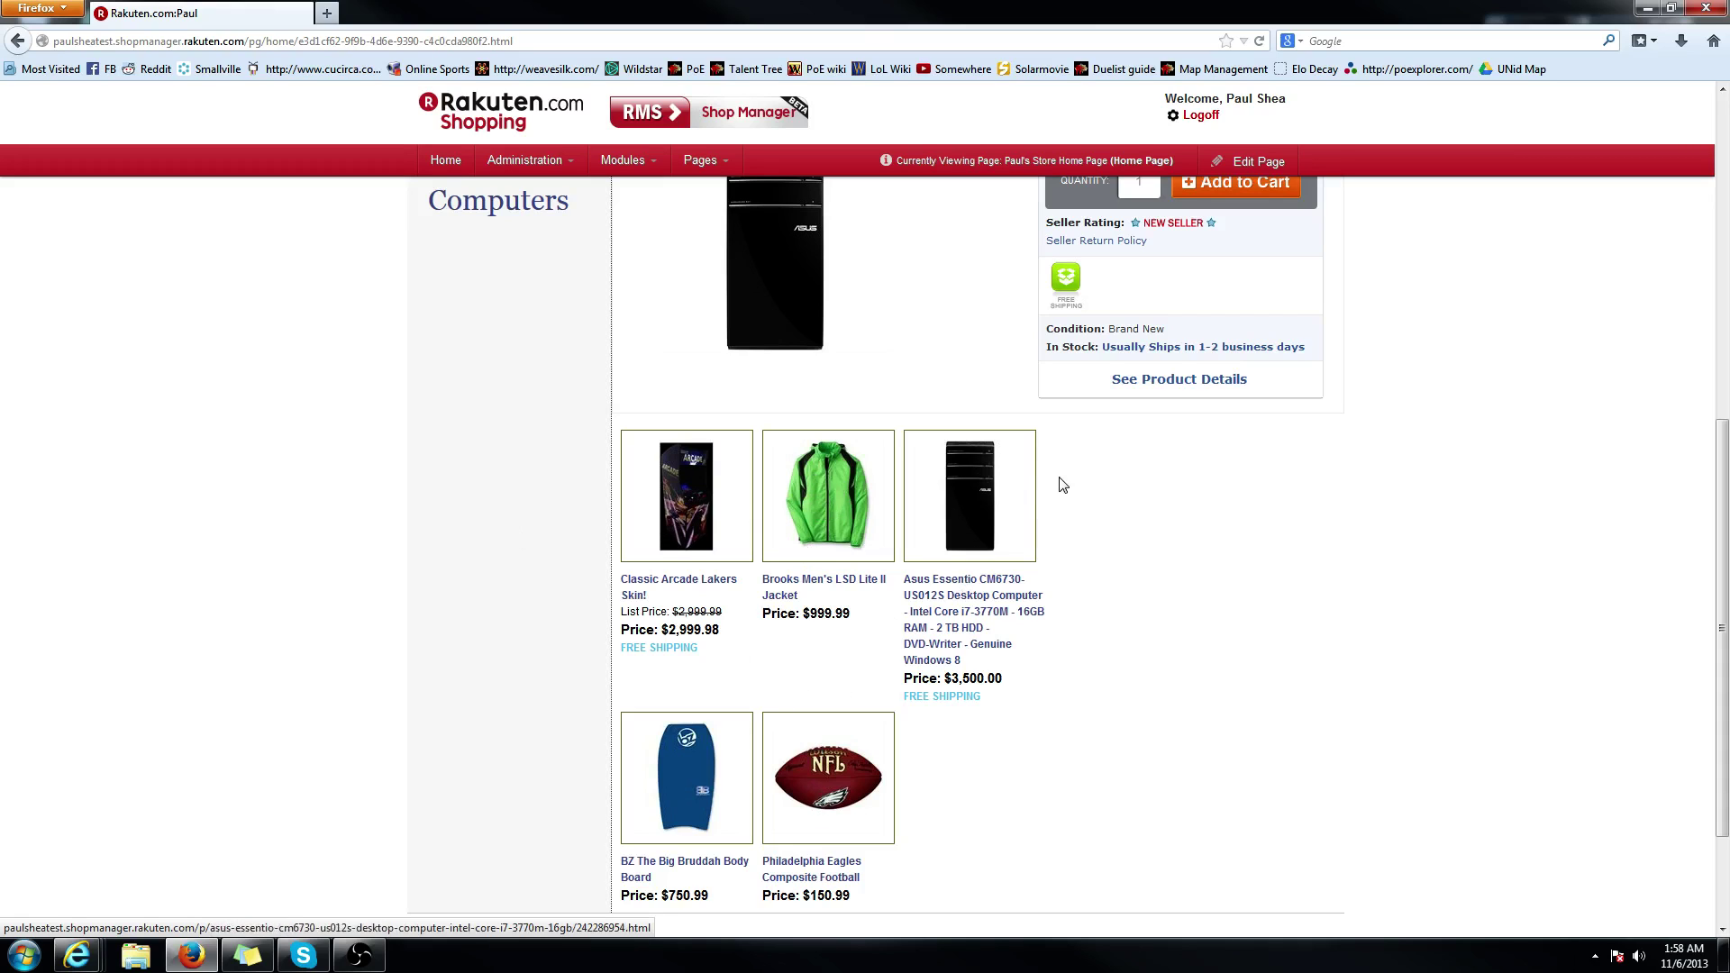
{"action": "scroll", "coordinate": [997, 547], "scroll_direction": "up", "scroll_amount": 4}
{"action": "left_click", "coordinate": [1247, 161]}
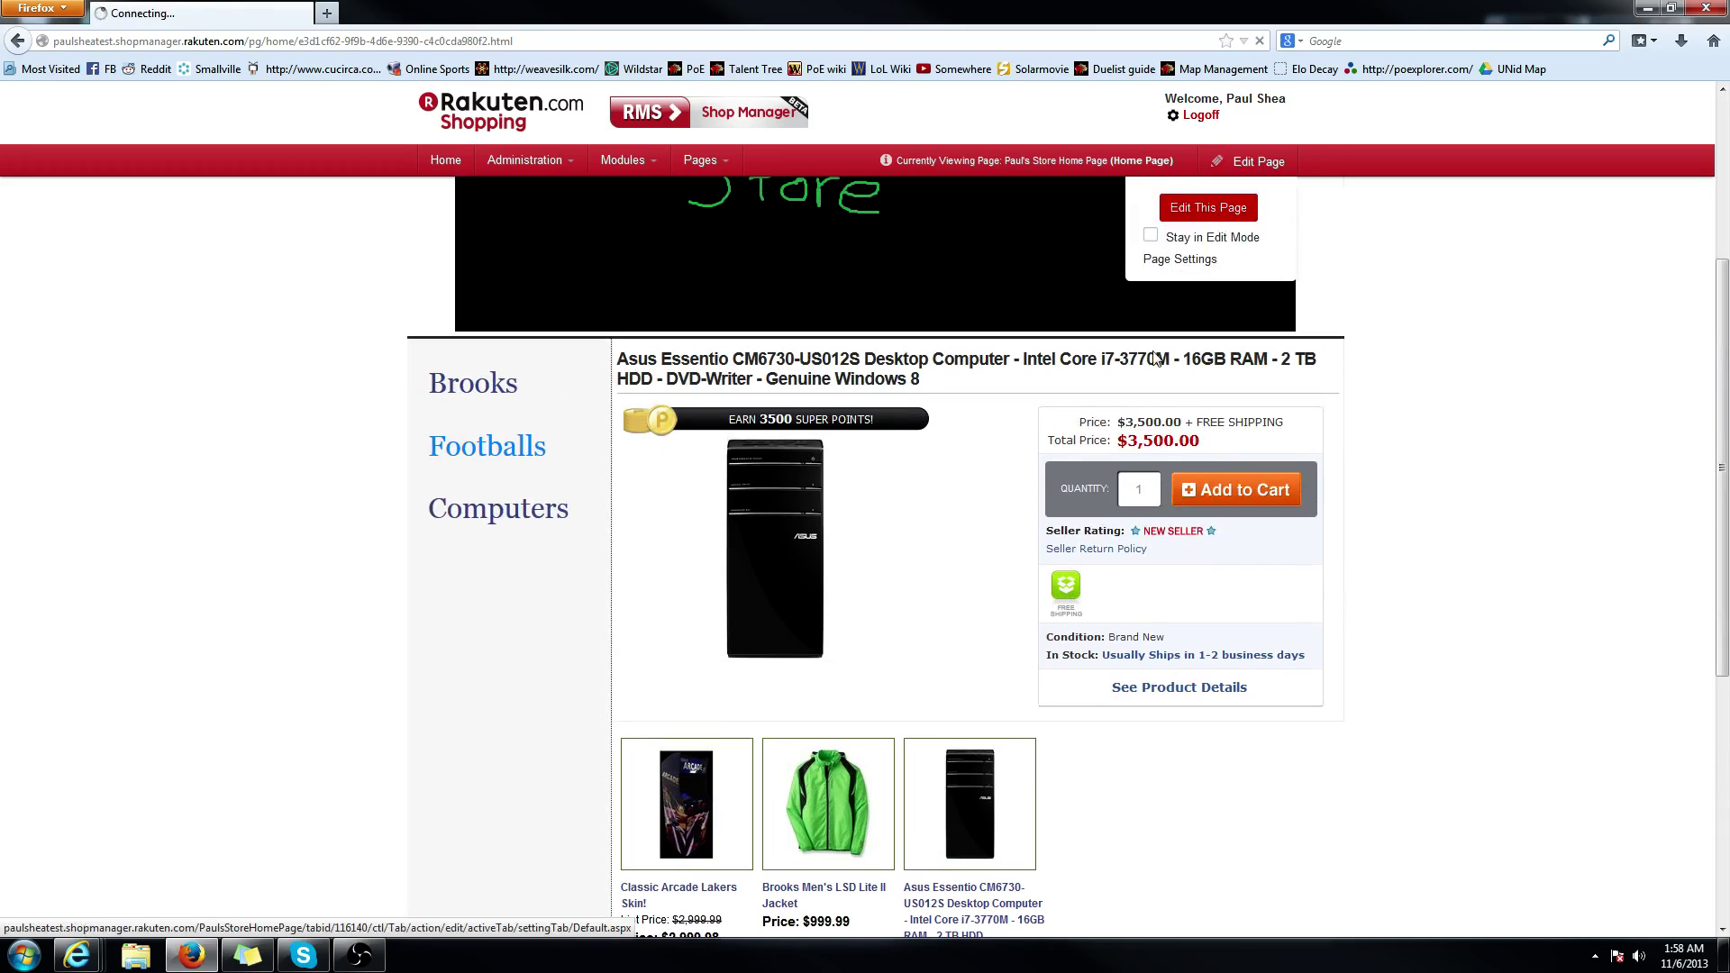
{"action": "scroll", "coordinate": [1058, 488], "scroll_direction": "down", "scroll_amount": 2}
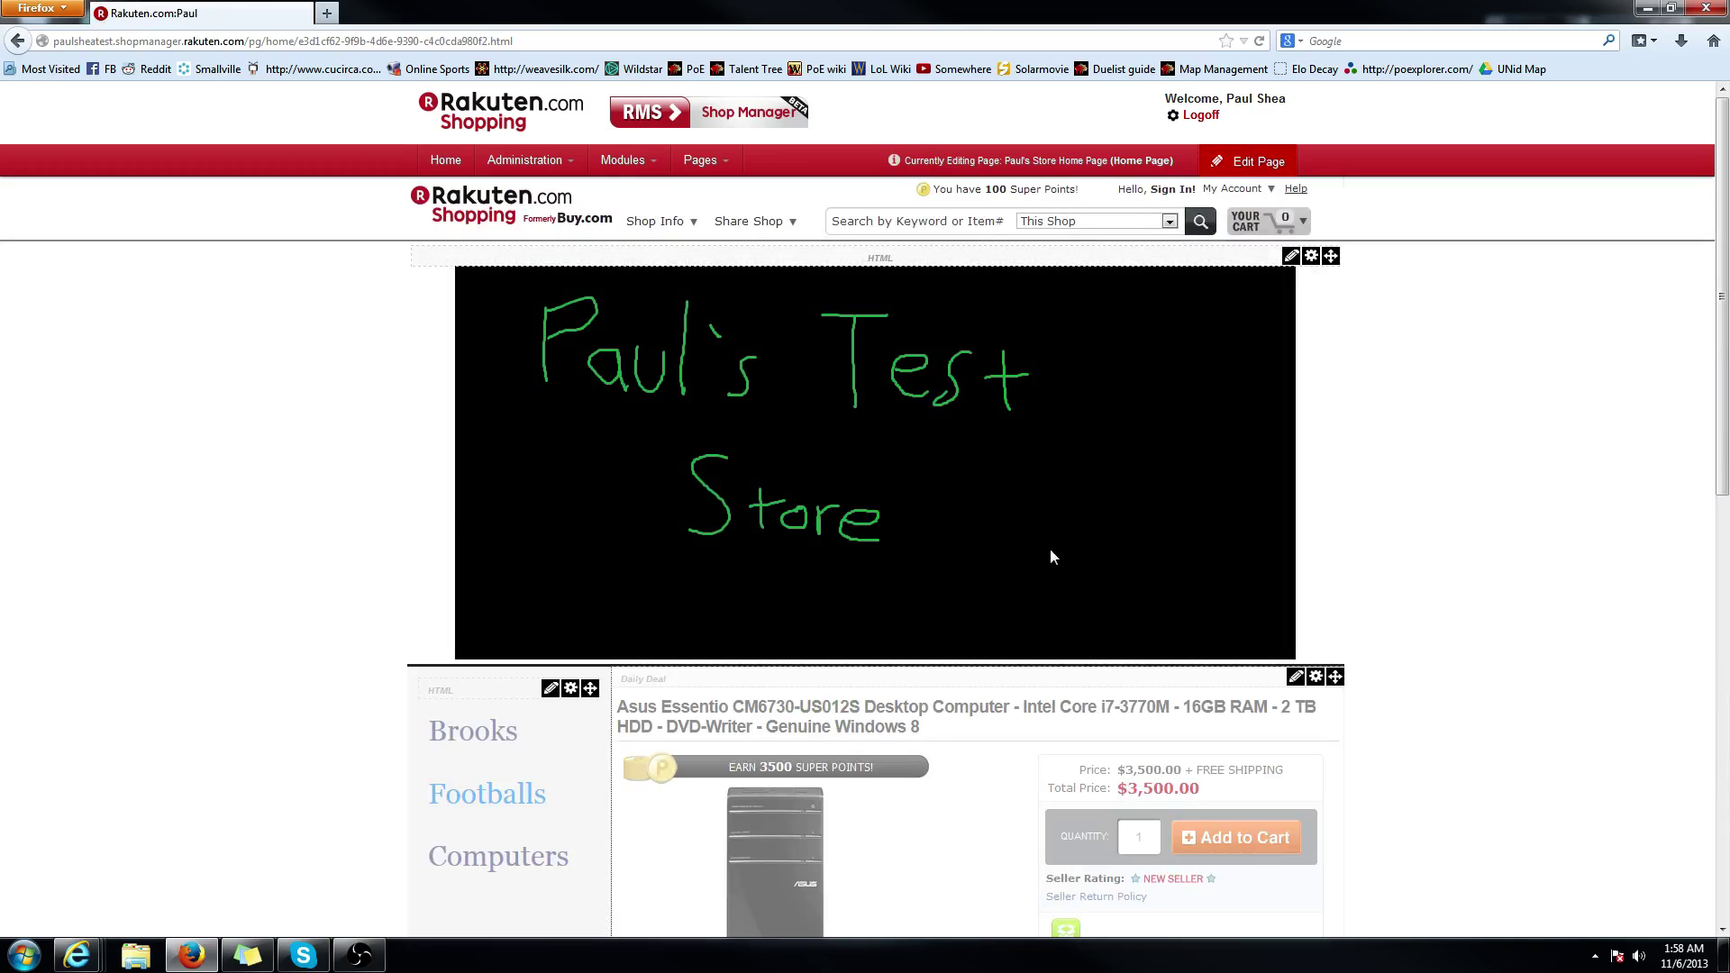
{"action": "scroll", "coordinate": [1016, 599], "scroll_direction": "down", "scroll_amount": 4}
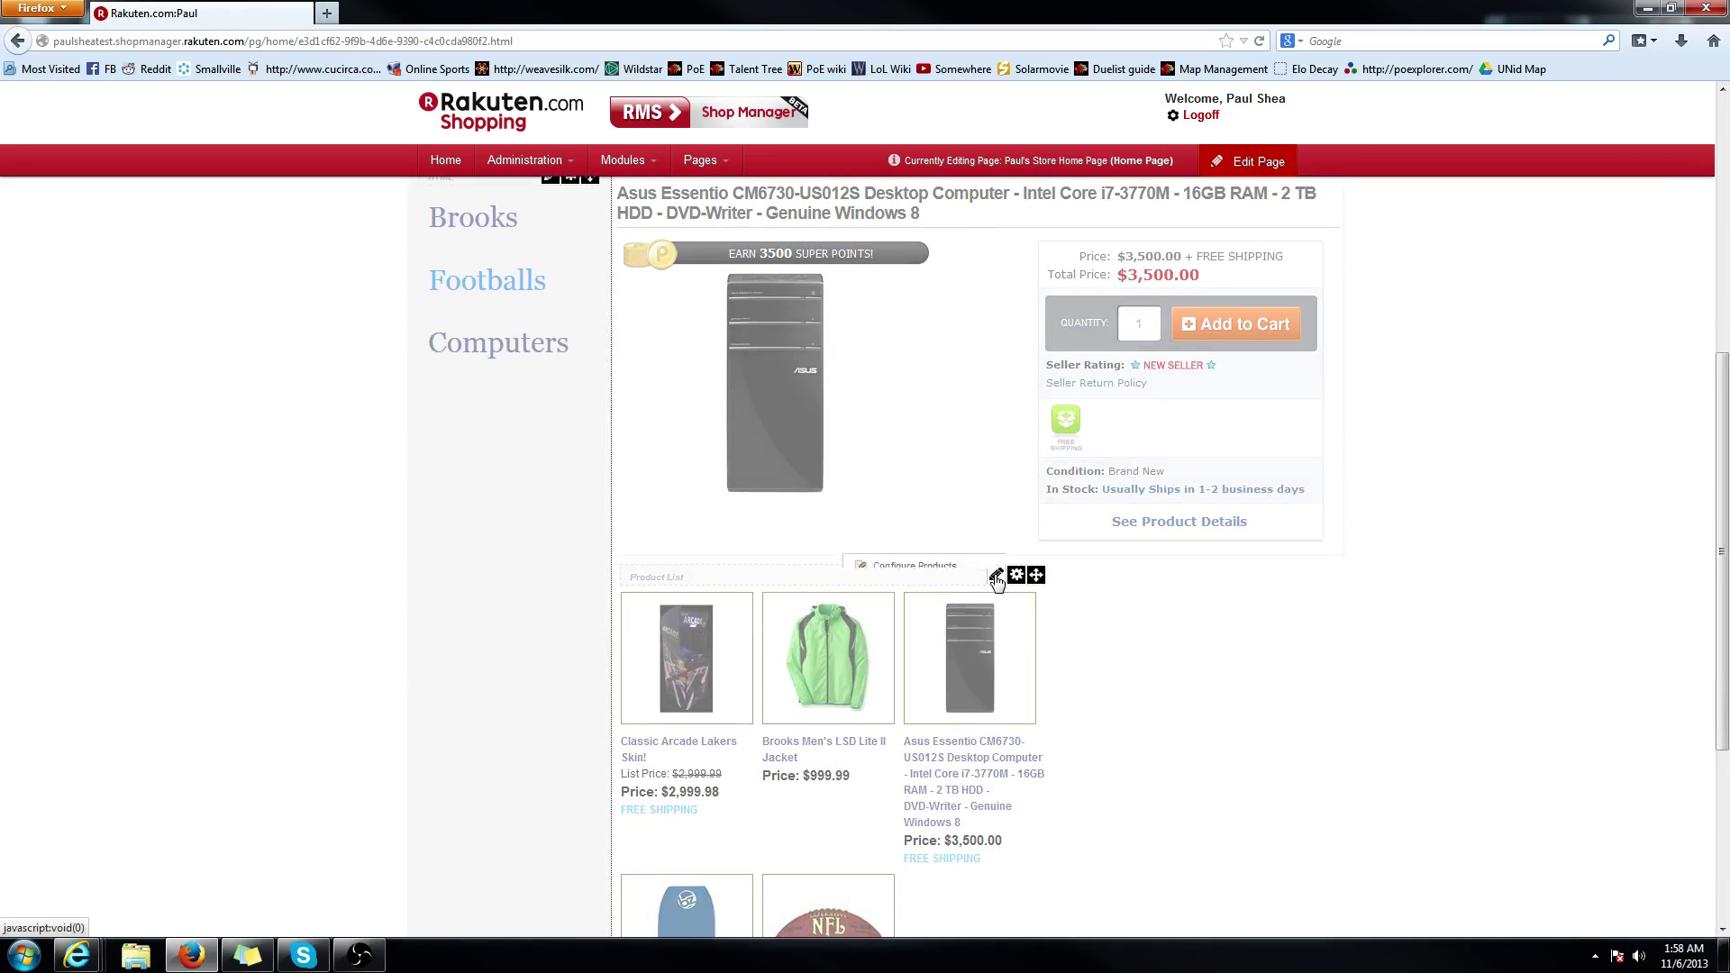
In Configure Appearance, set the product list Direction to Horizontal and save
{"action": "left_click", "coordinate": [927, 557]}
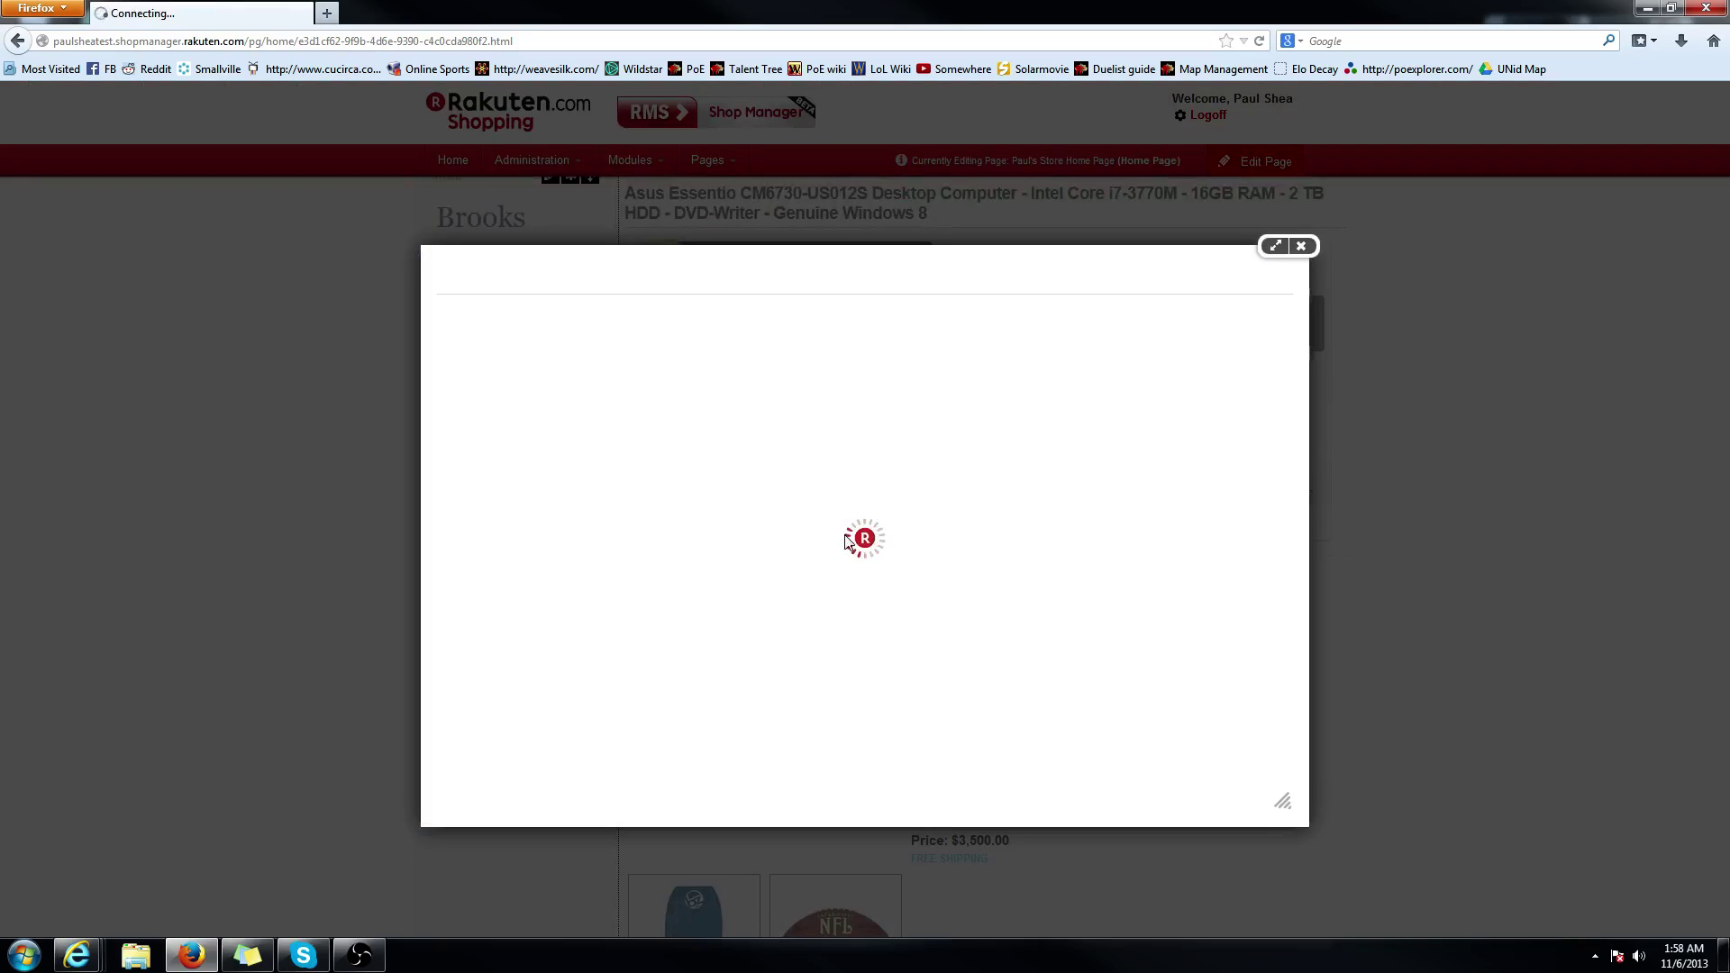
{"action": "left_click", "coordinate": [636, 334]}
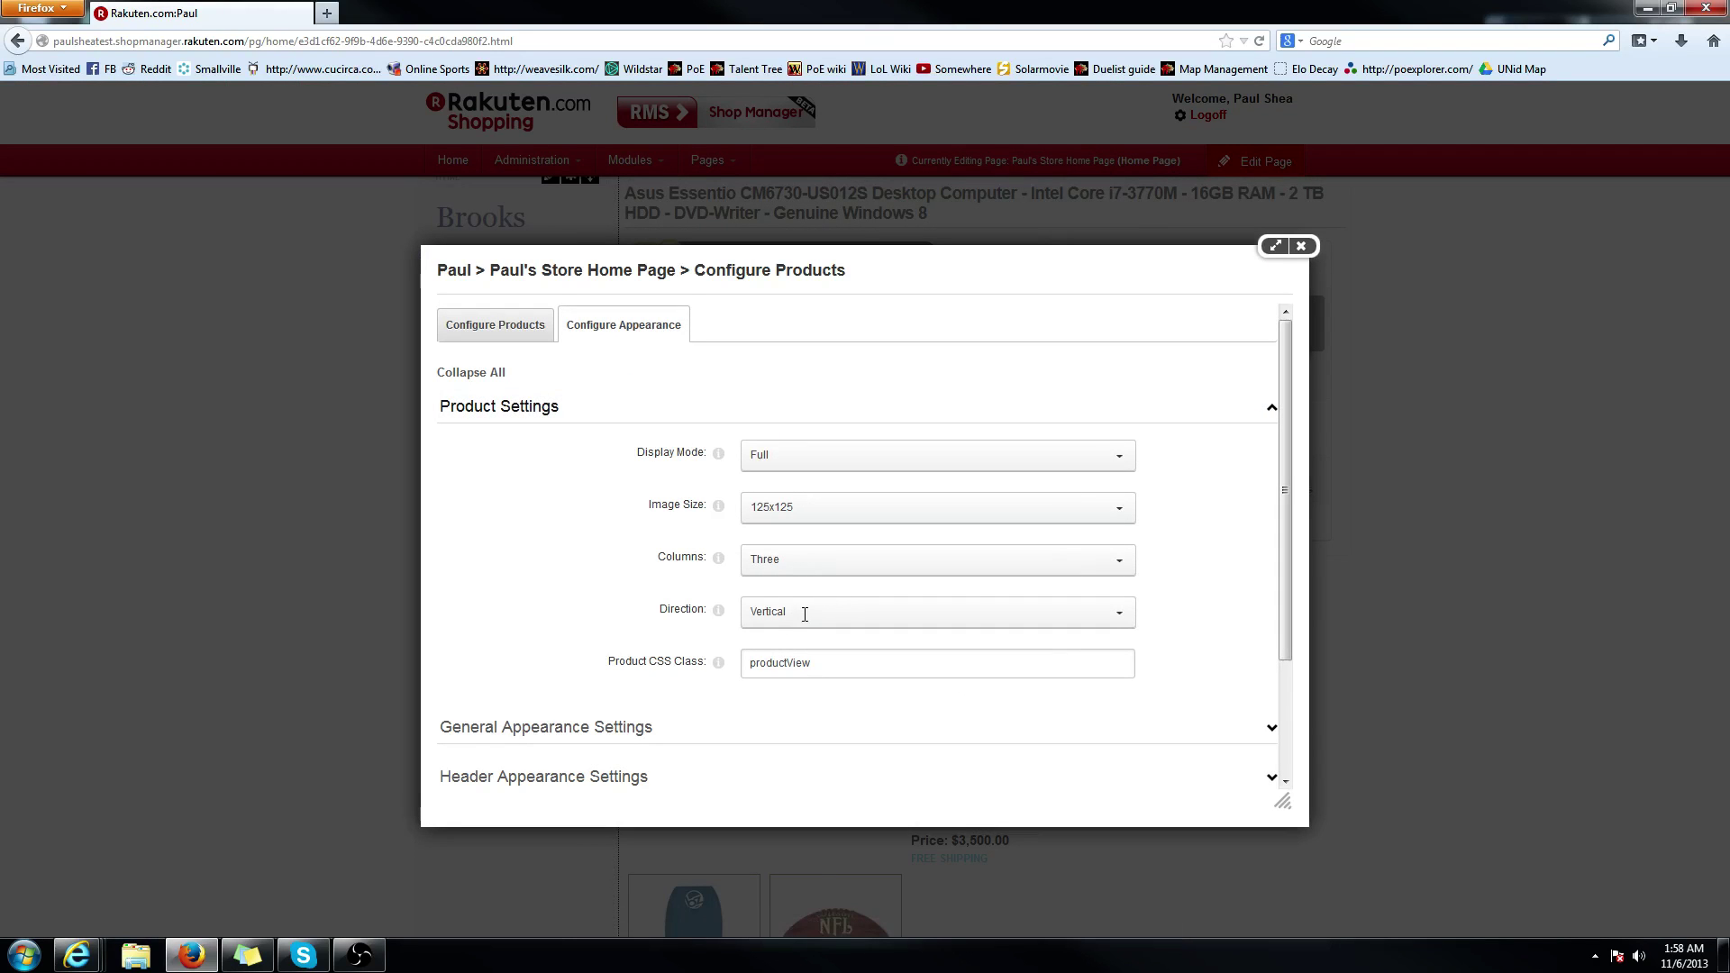
{"action": "left_click", "coordinate": [804, 613]}
{"action": "left_click", "coordinate": [793, 641]}
{"action": "scroll", "coordinate": [911, 633], "scroll_direction": "down", "scroll_amount": 3}
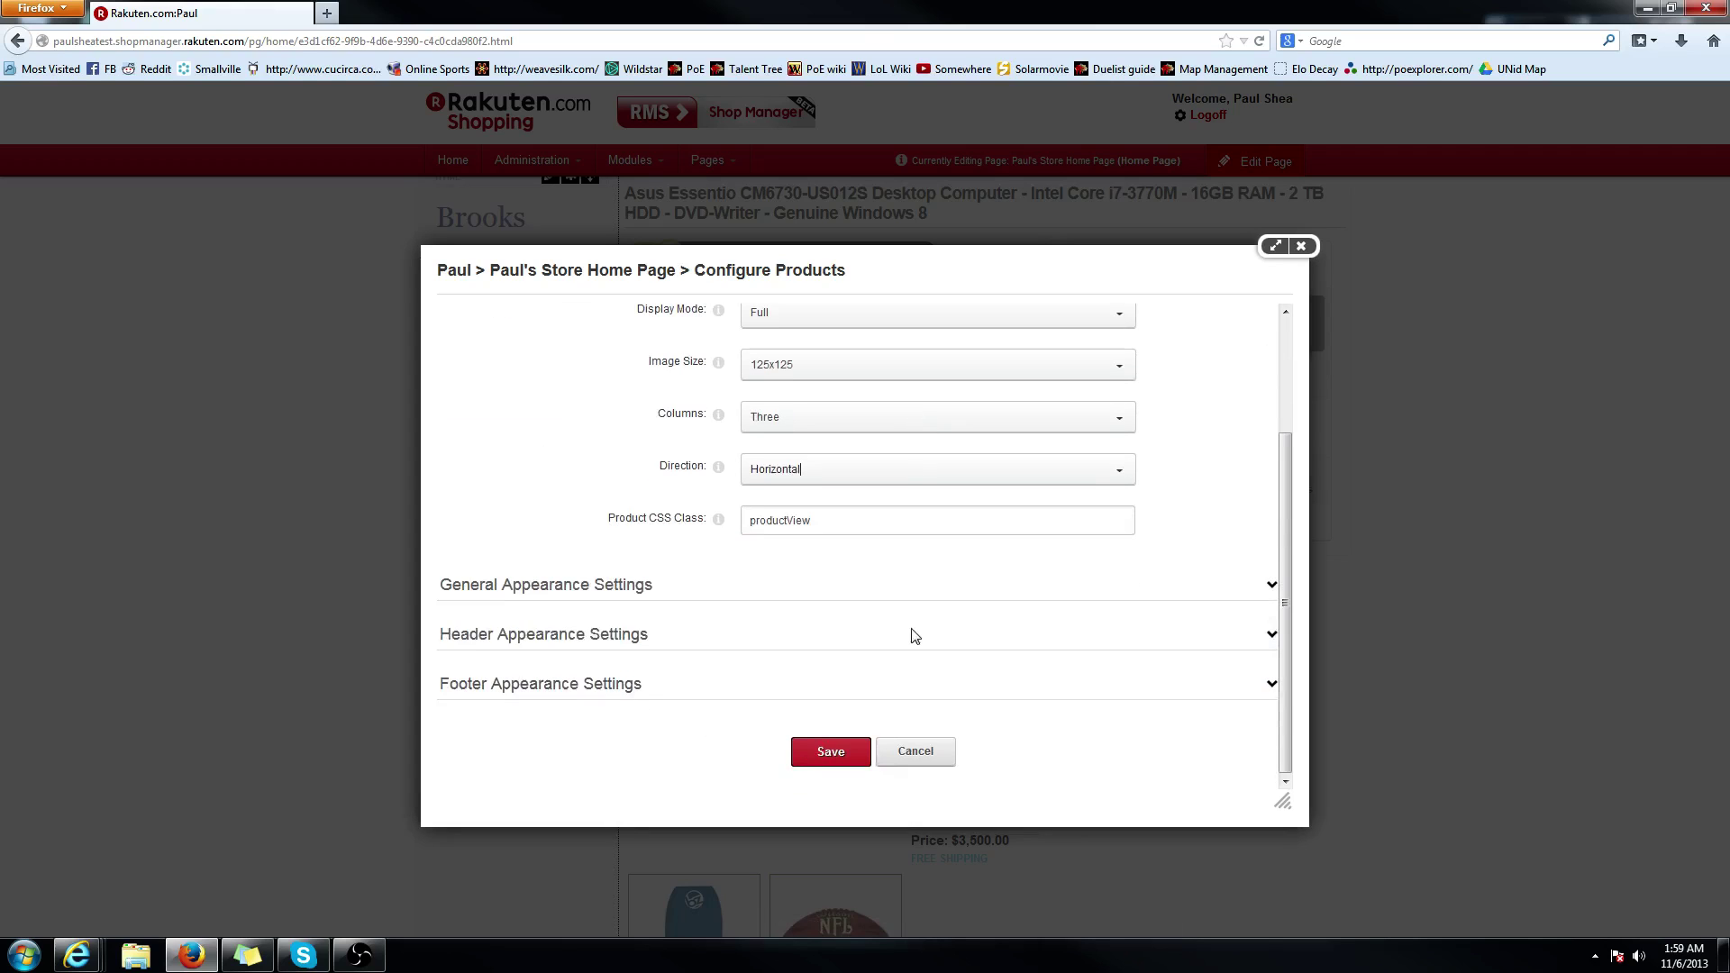
{"action": "left_click", "coordinate": [829, 752]}
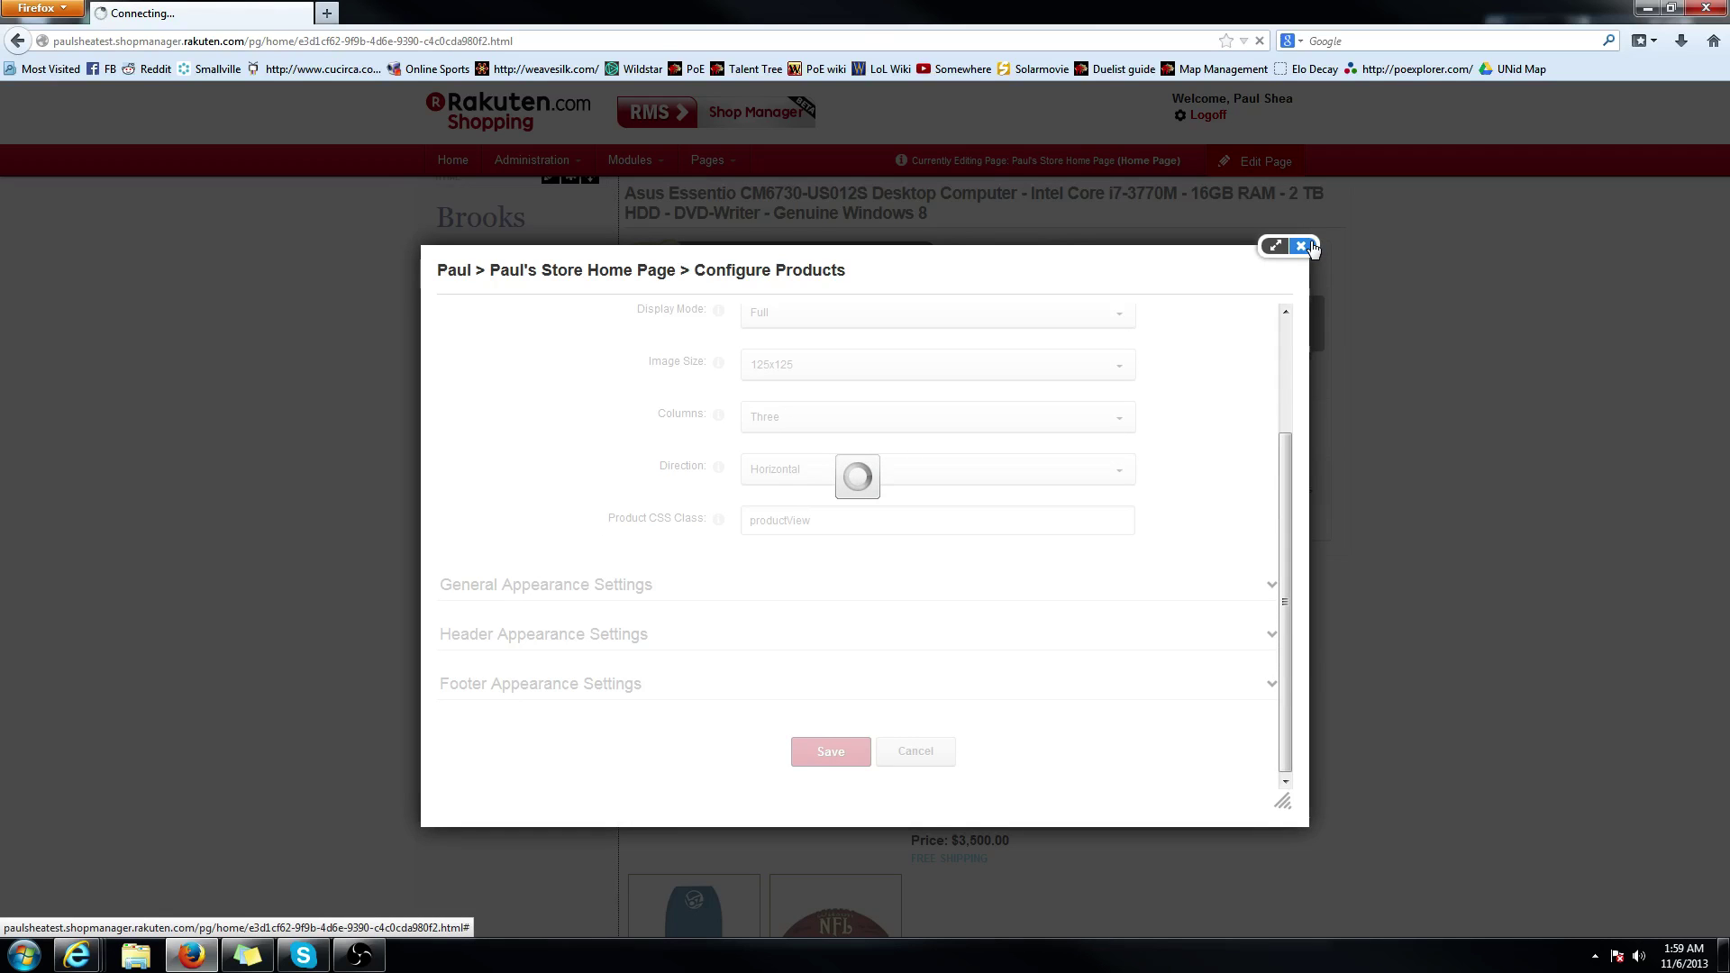
Close the configuration dialog and exit edit mode to view the horizontal product grid
{"action": "left_click", "coordinate": [1301, 246]}
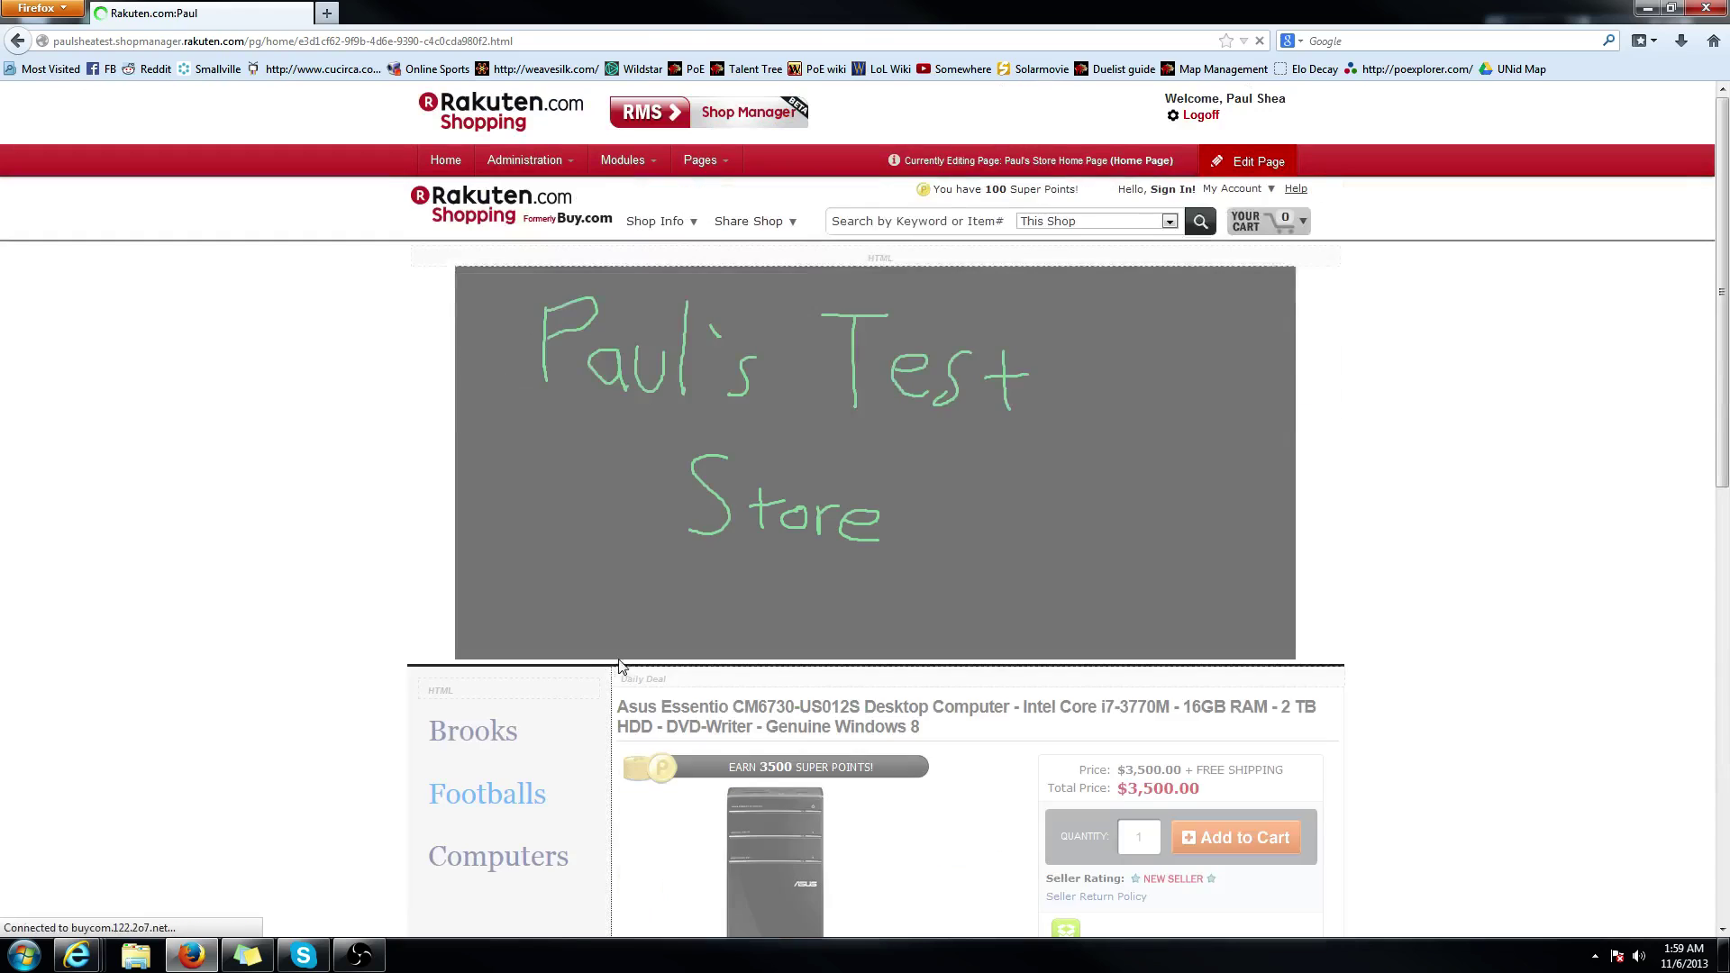
{"action": "scroll", "coordinate": [1089, 460], "scroll_direction": "up", "scroll_amount": 5}
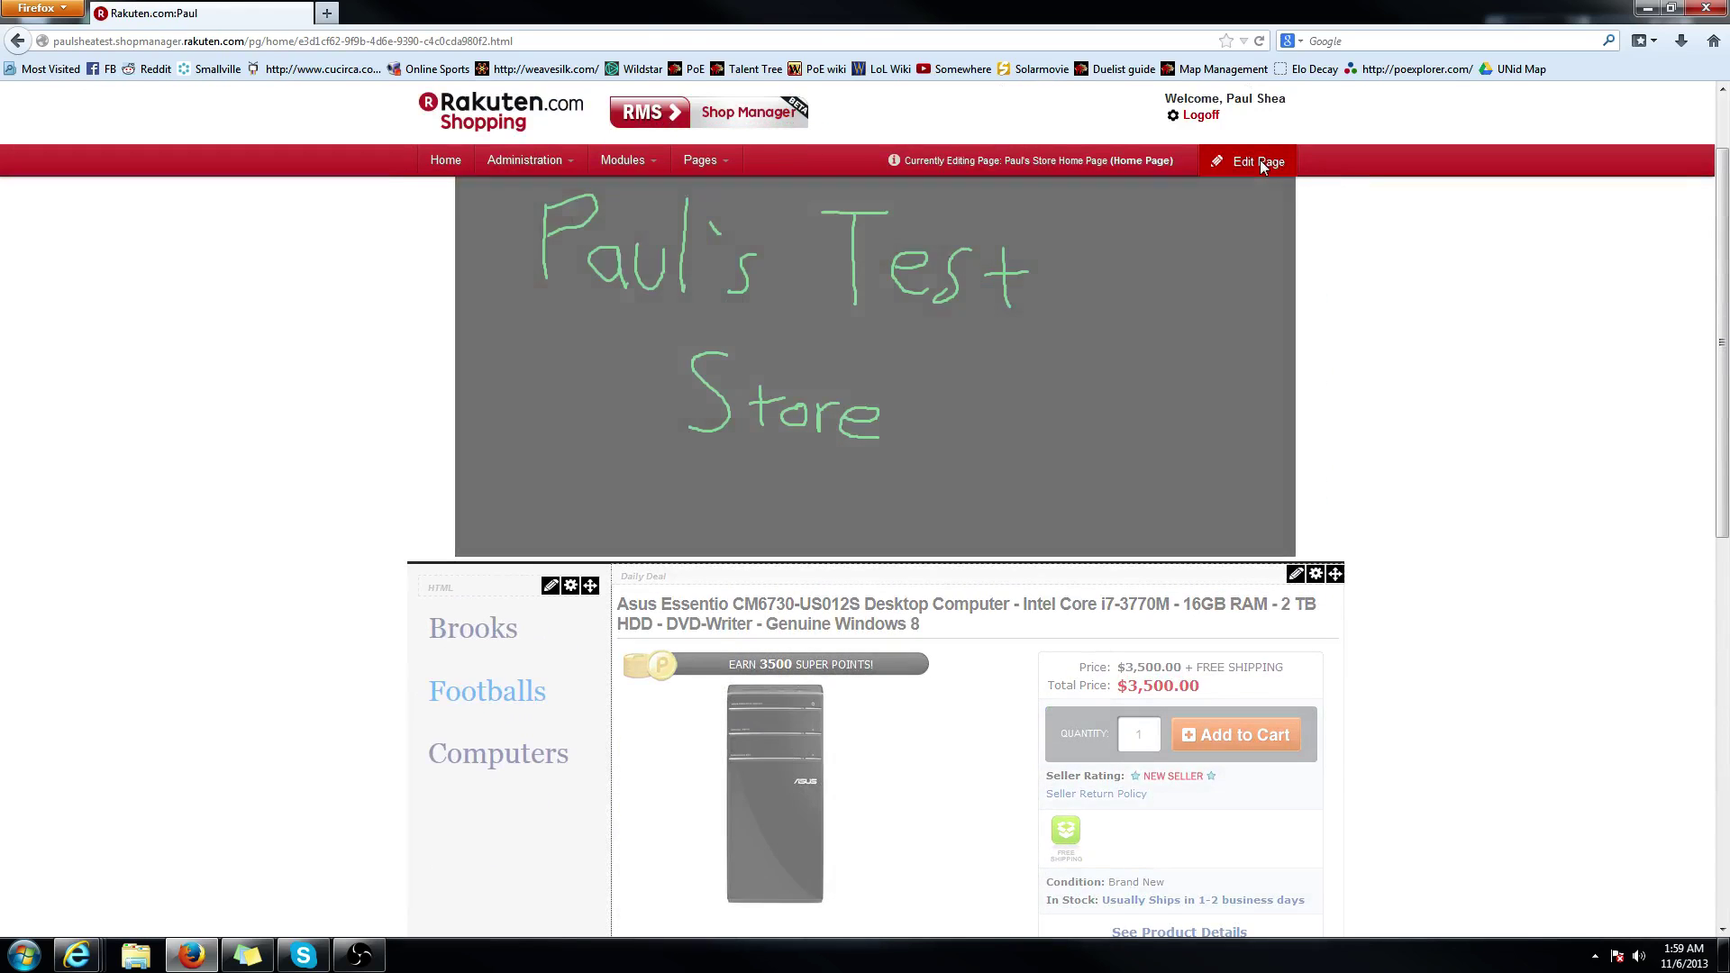
{"action": "left_click", "coordinate": [1257, 162]}
{"action": "left_click", "coordinate": [1217, 216]}
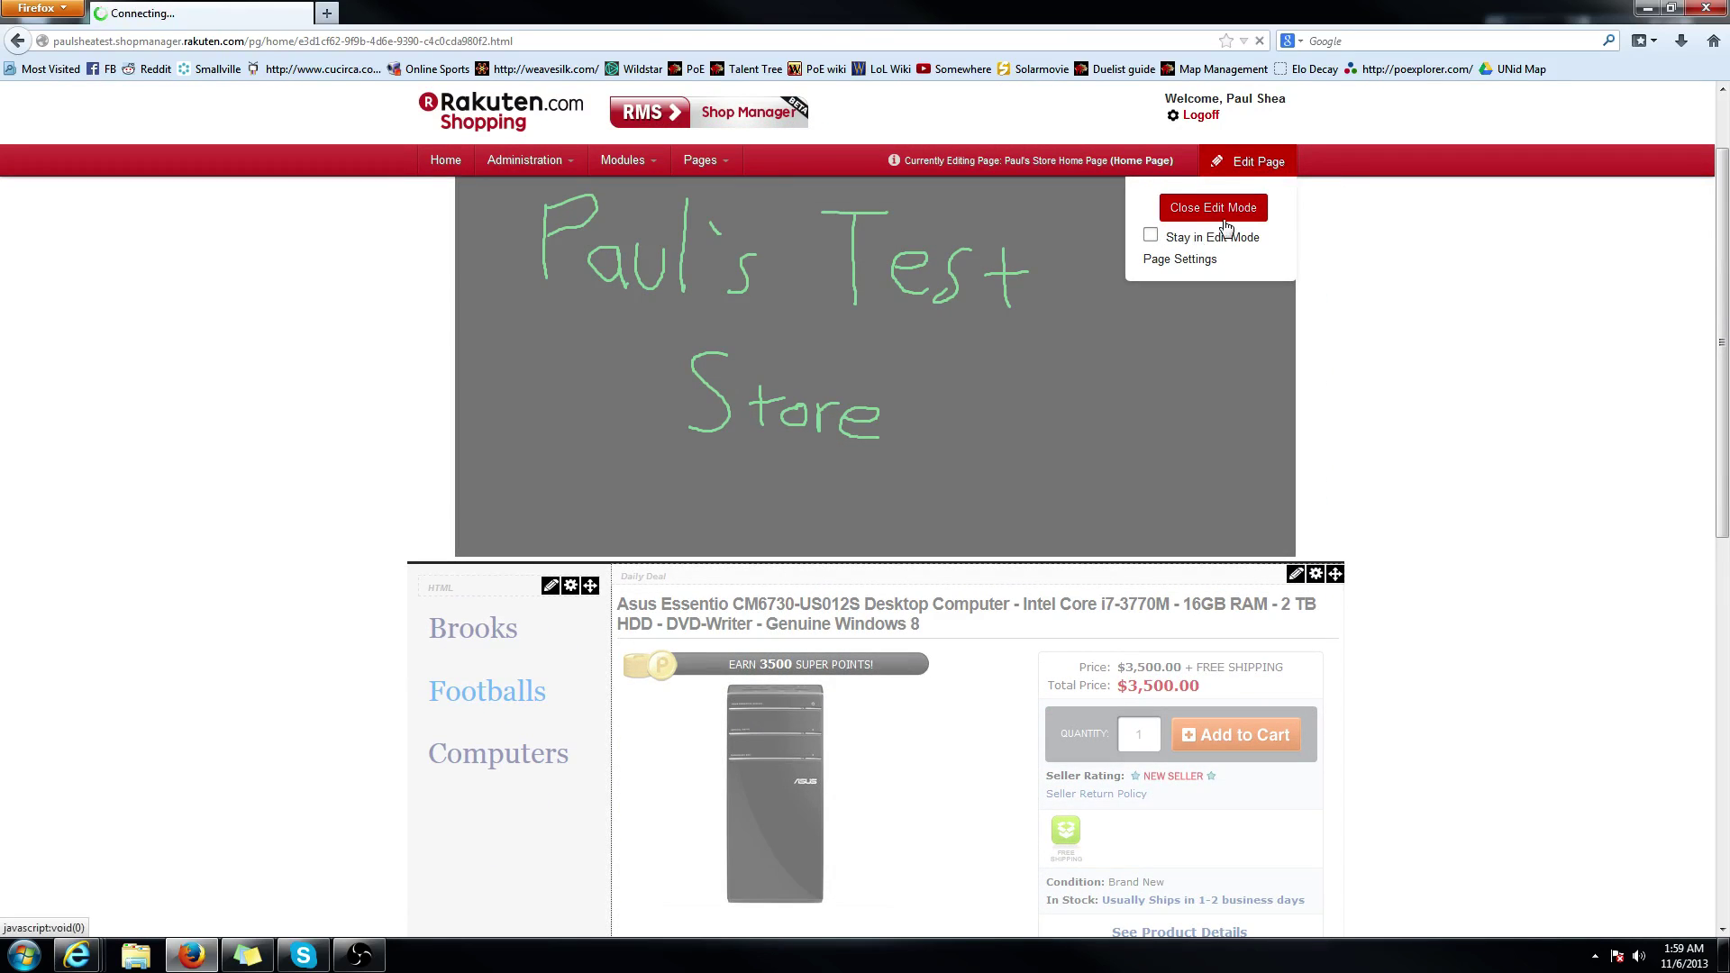
{"action": "scroll", "coordinate": [1019, 538], "scroll_direction": "down", "scroll_amount": 3}
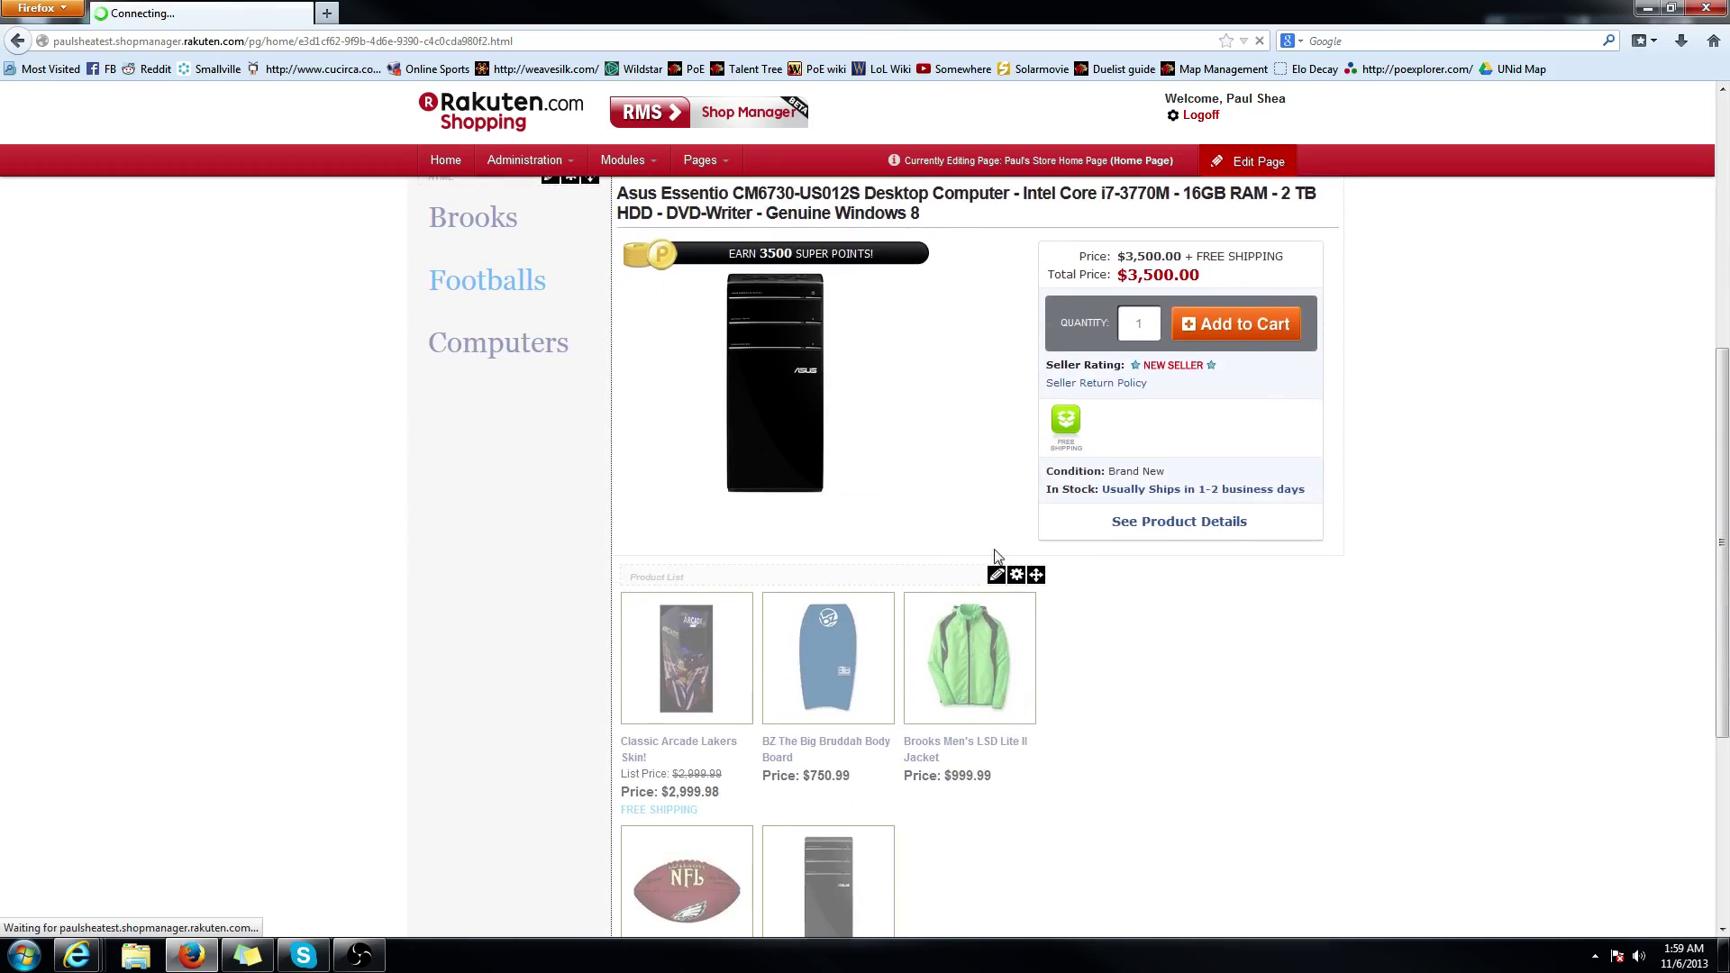
{"action": "scroll", "coordinate": [931, 560], "scroll_direction": "down", "scroll_amount": 2}
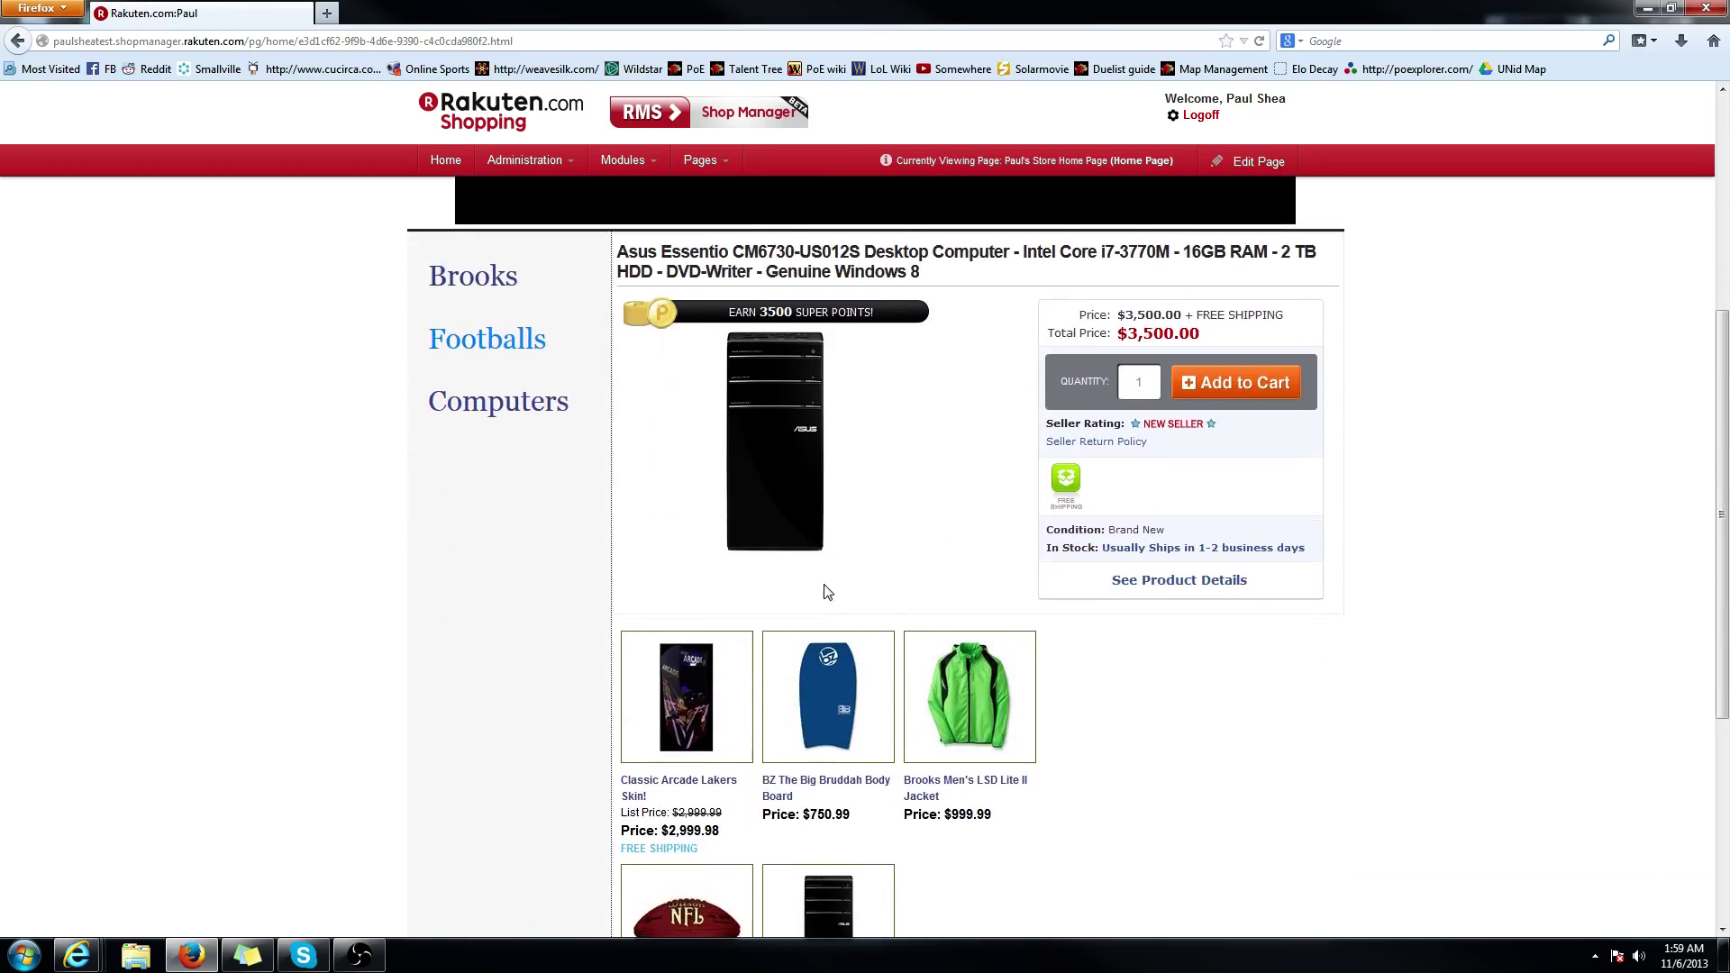
{"action": "scroll", "coordinate": [838, 534], "scroll_direction": "down", "scroll_amount": 3}
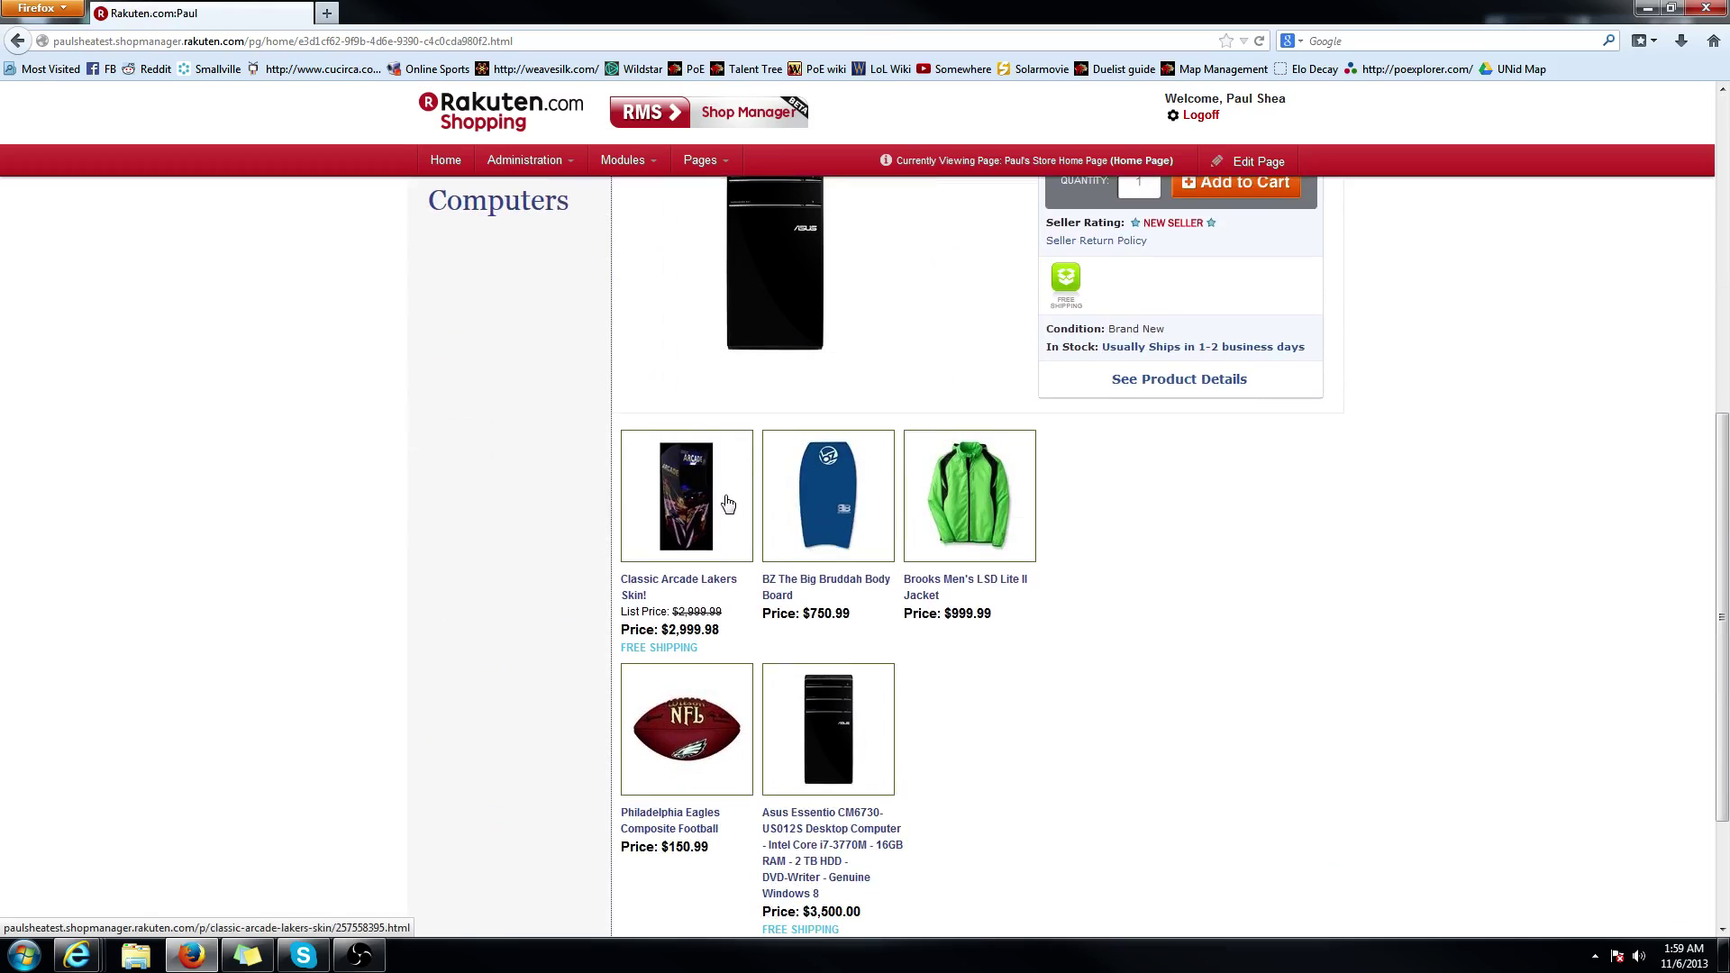
{"action": "mouse_move", "coordinate": [76, 956]}
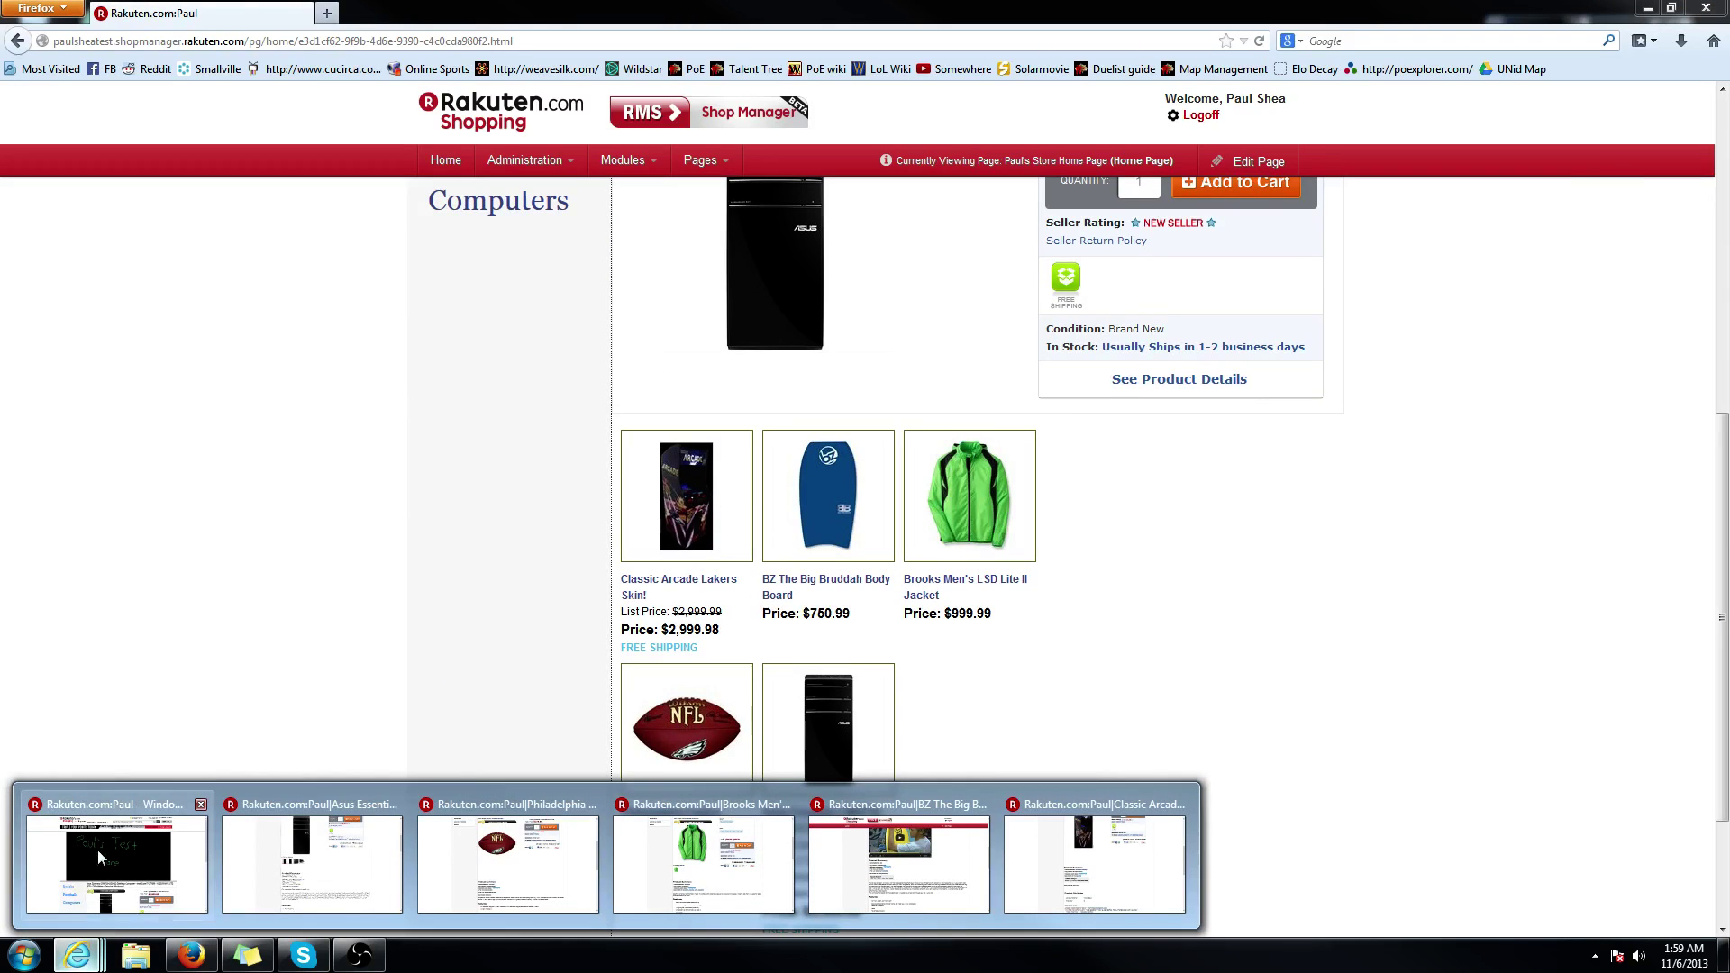
{"action": "left_click", "coordinate": [98, 856]}
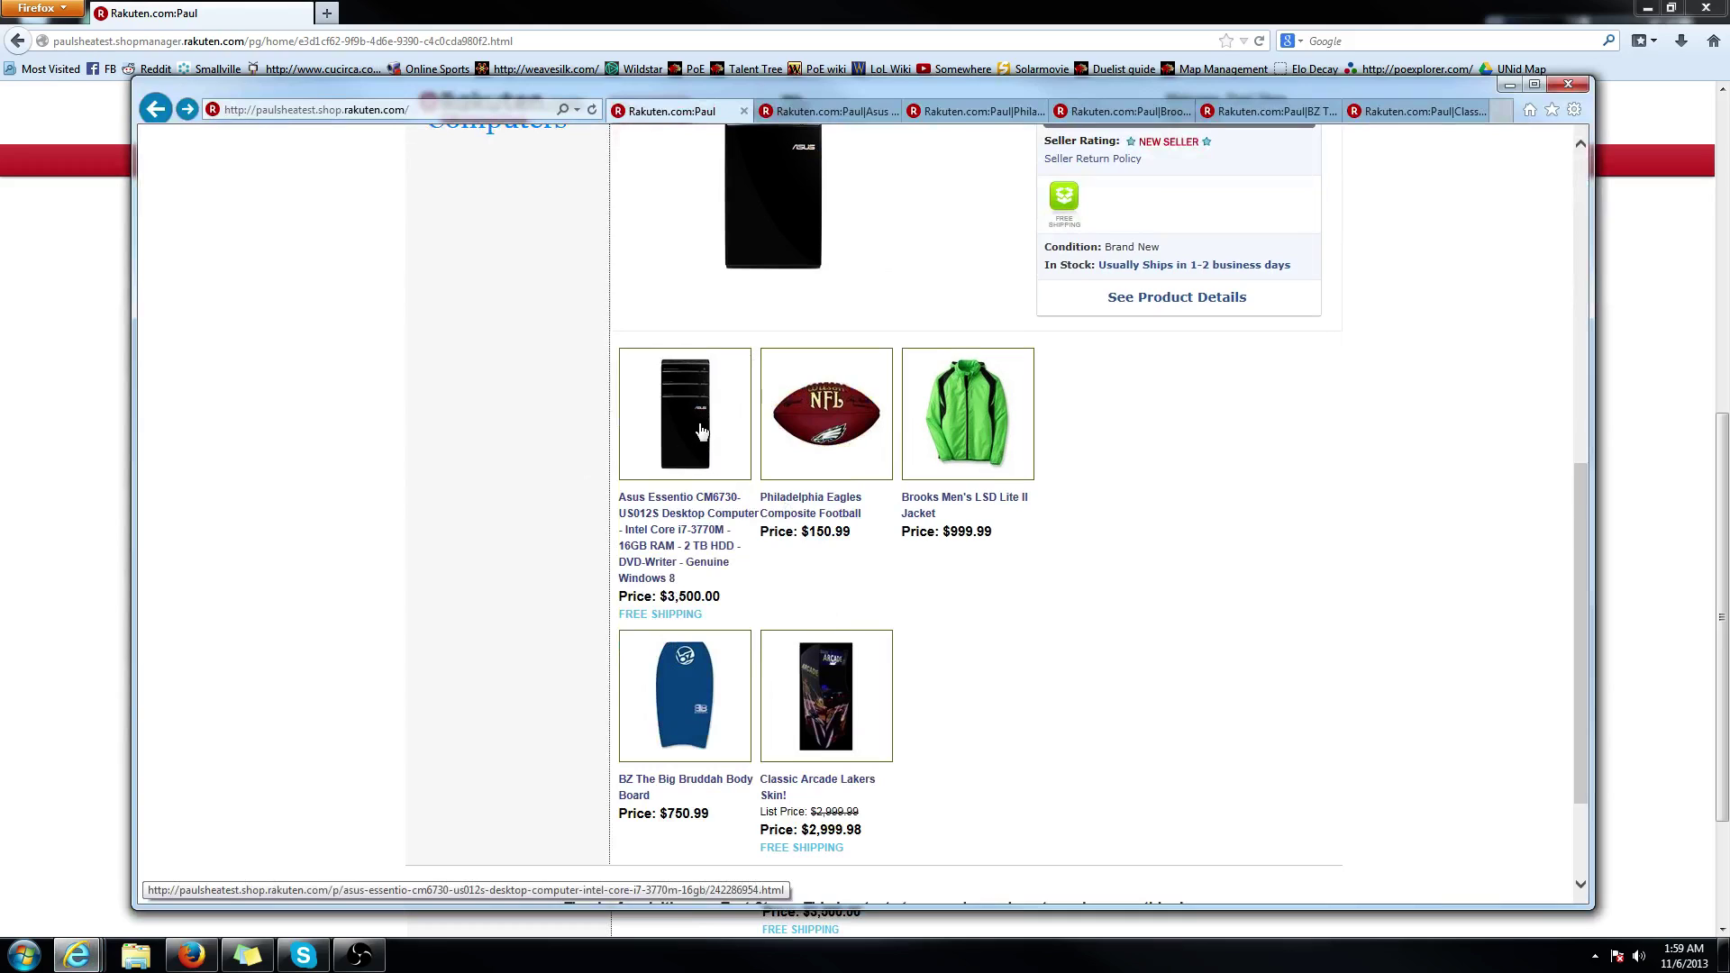
{"action": "left_click", "coordinate": [77, 658]}
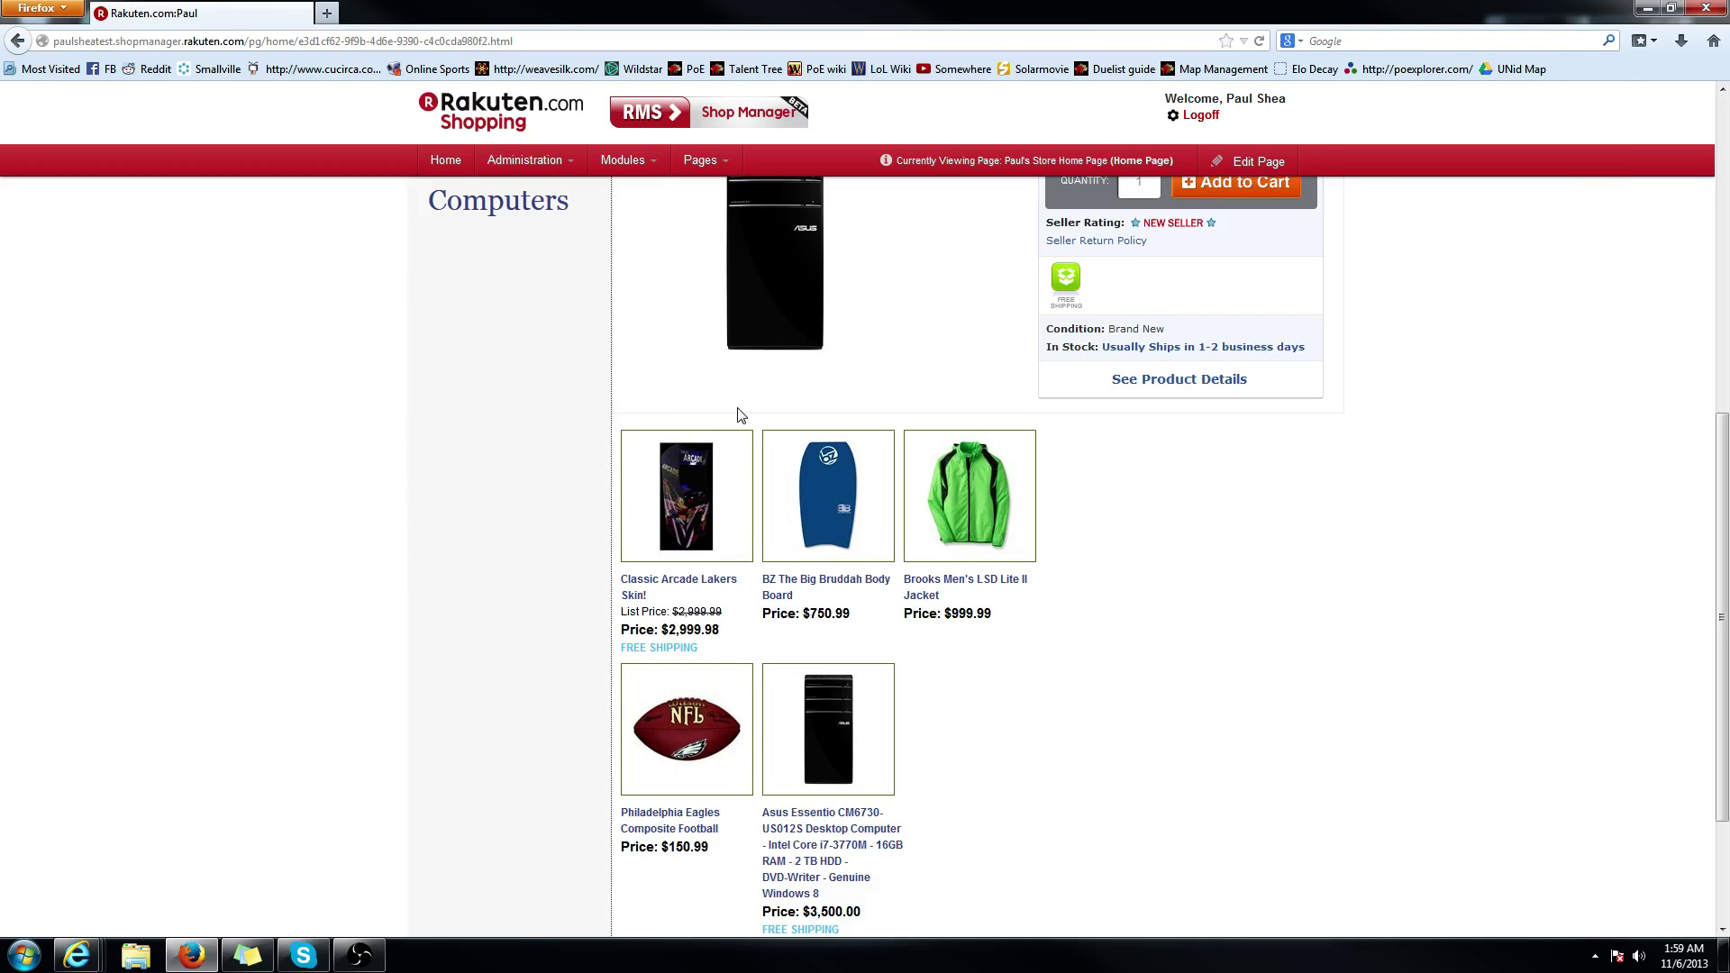